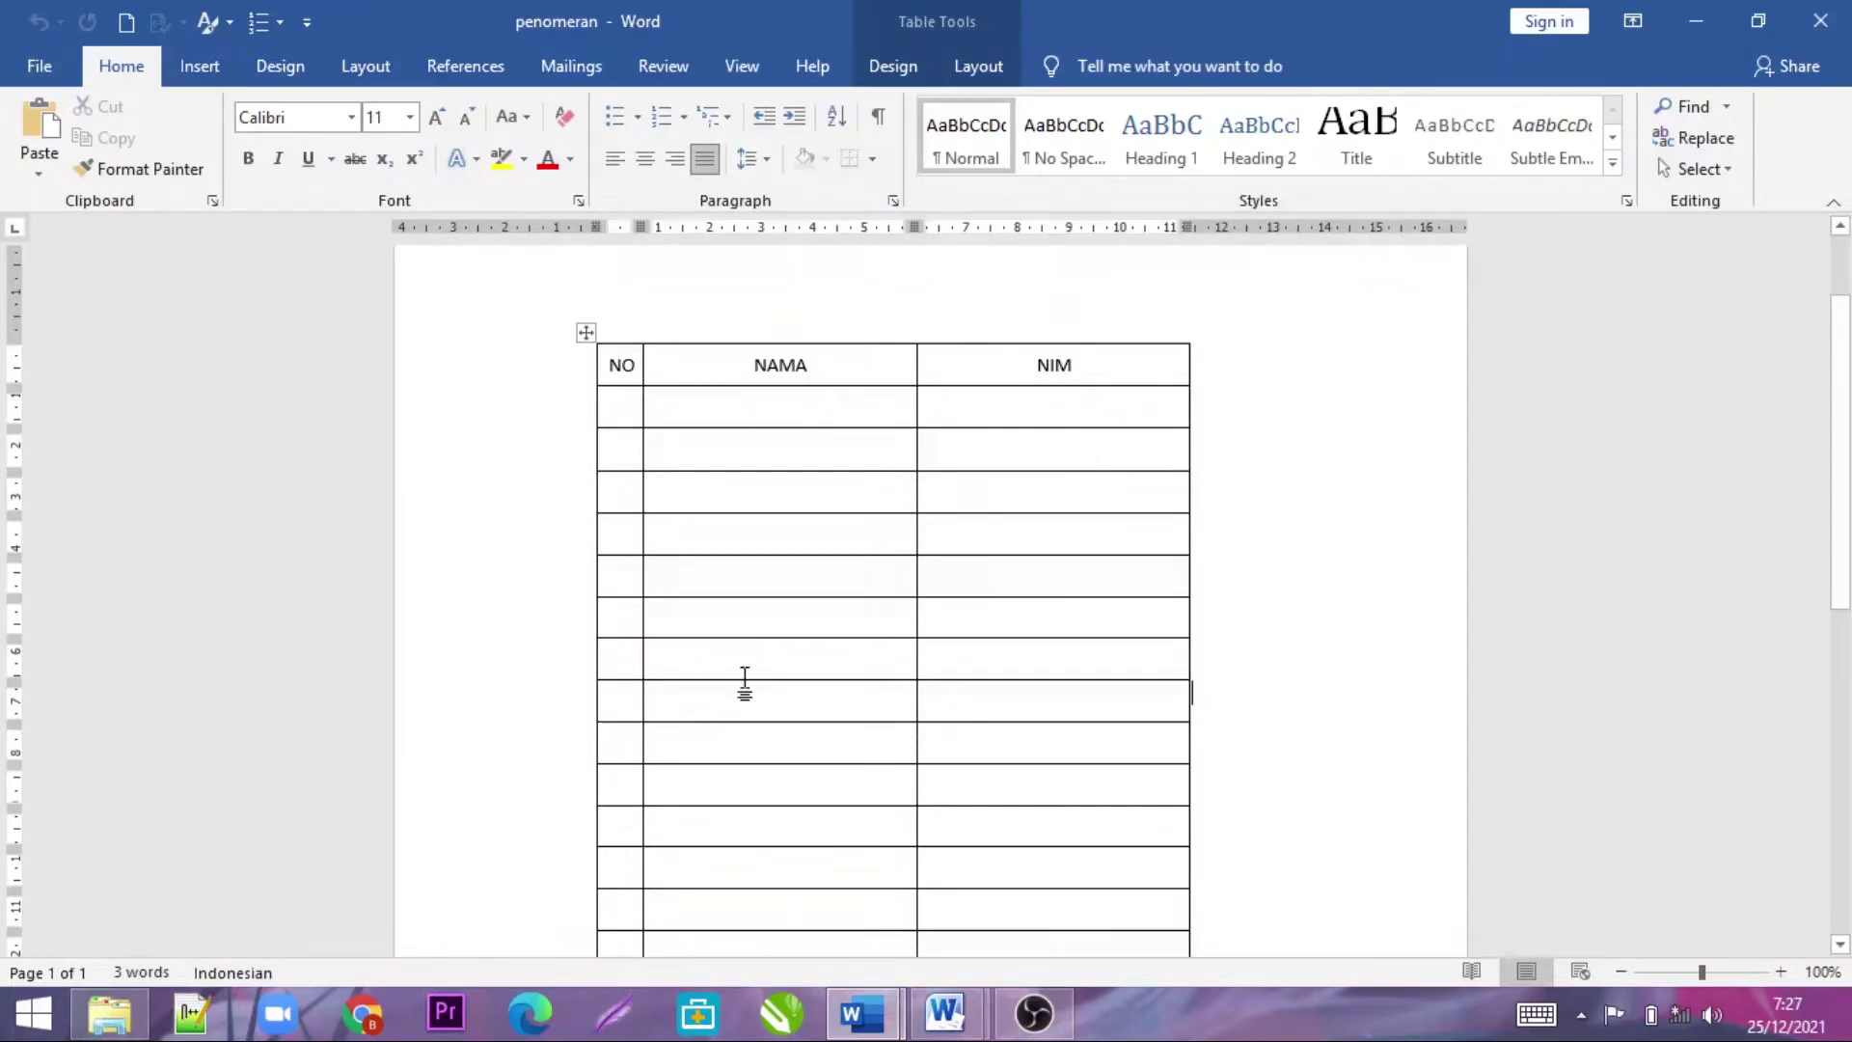
Select the empty NO cells below the header and apply the '1. 2. 3.' numbering format
scroll(714, 627, "down", 3)
scroll(752, 598, "up", 2)
scroll(755, 596, "up", 1)
left_click(612, 400)
left_click(620, 461)
scroll(620, 529, "down", 2)
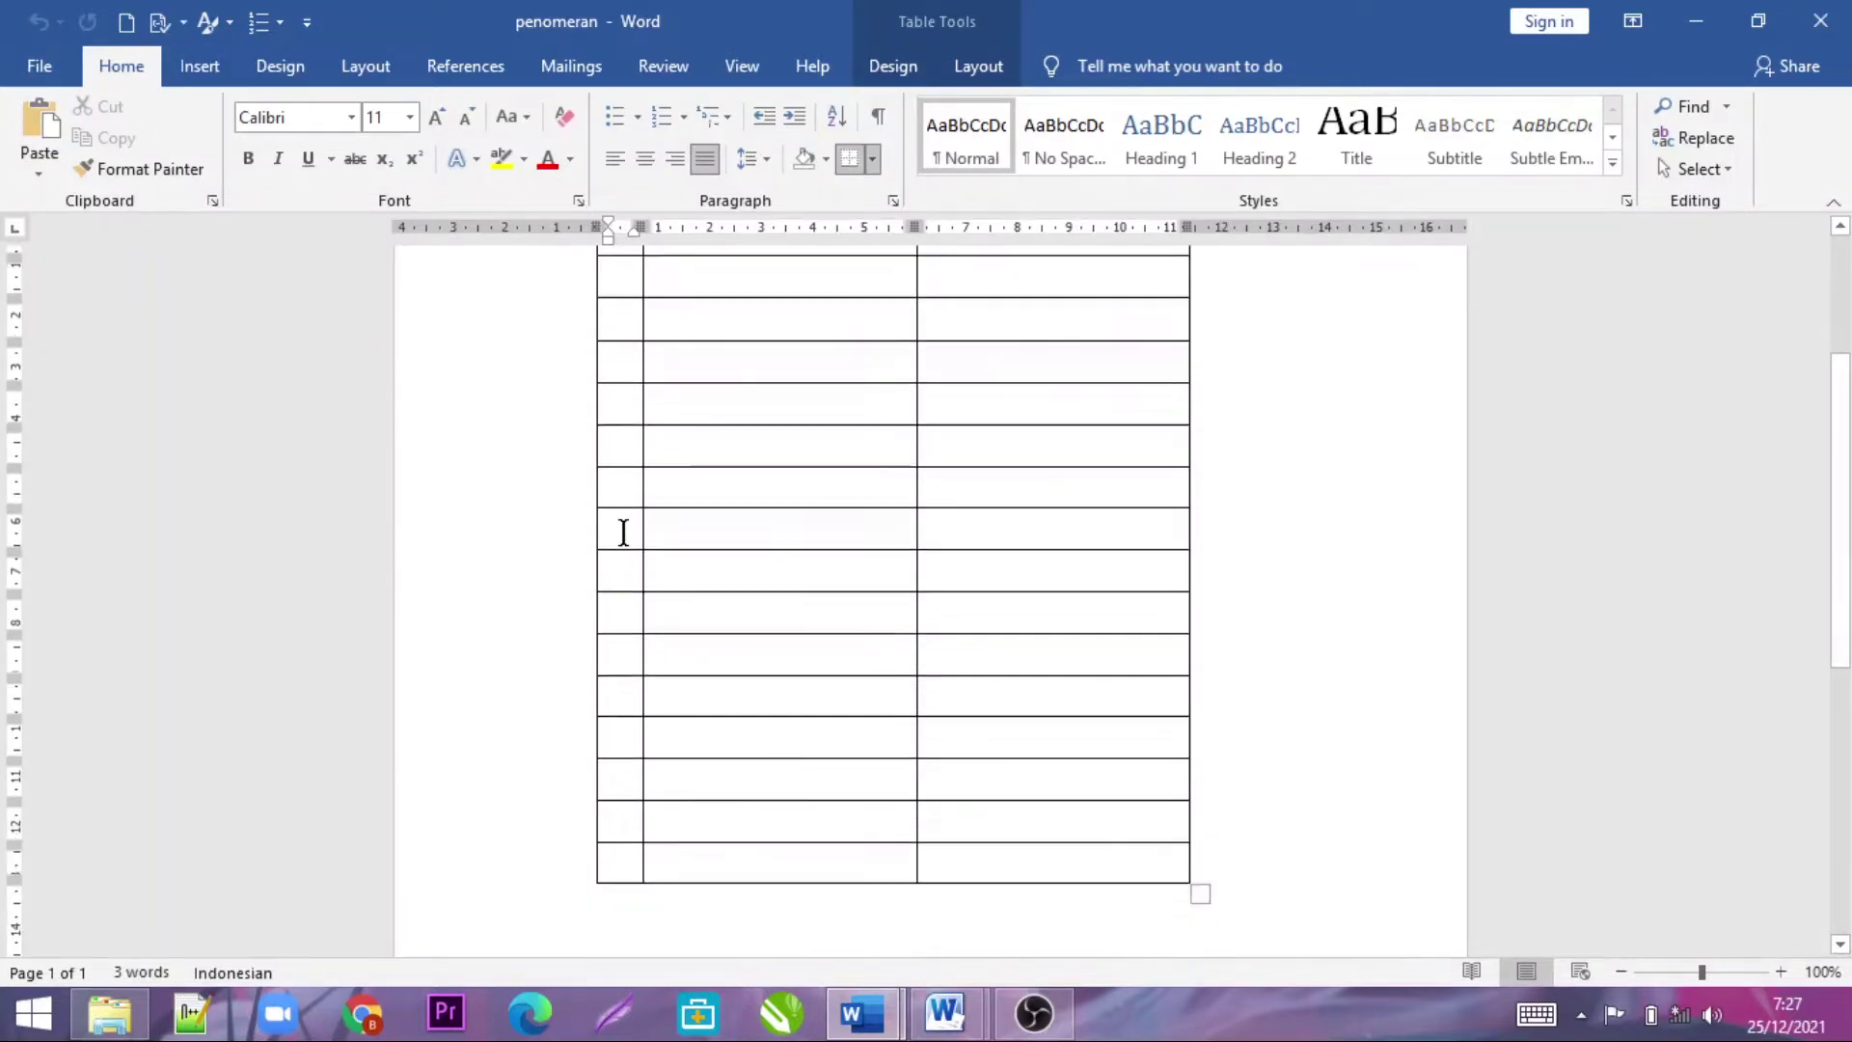
scroll(624, 531, "up", 1)
scroll(624, 532, "up", 3)
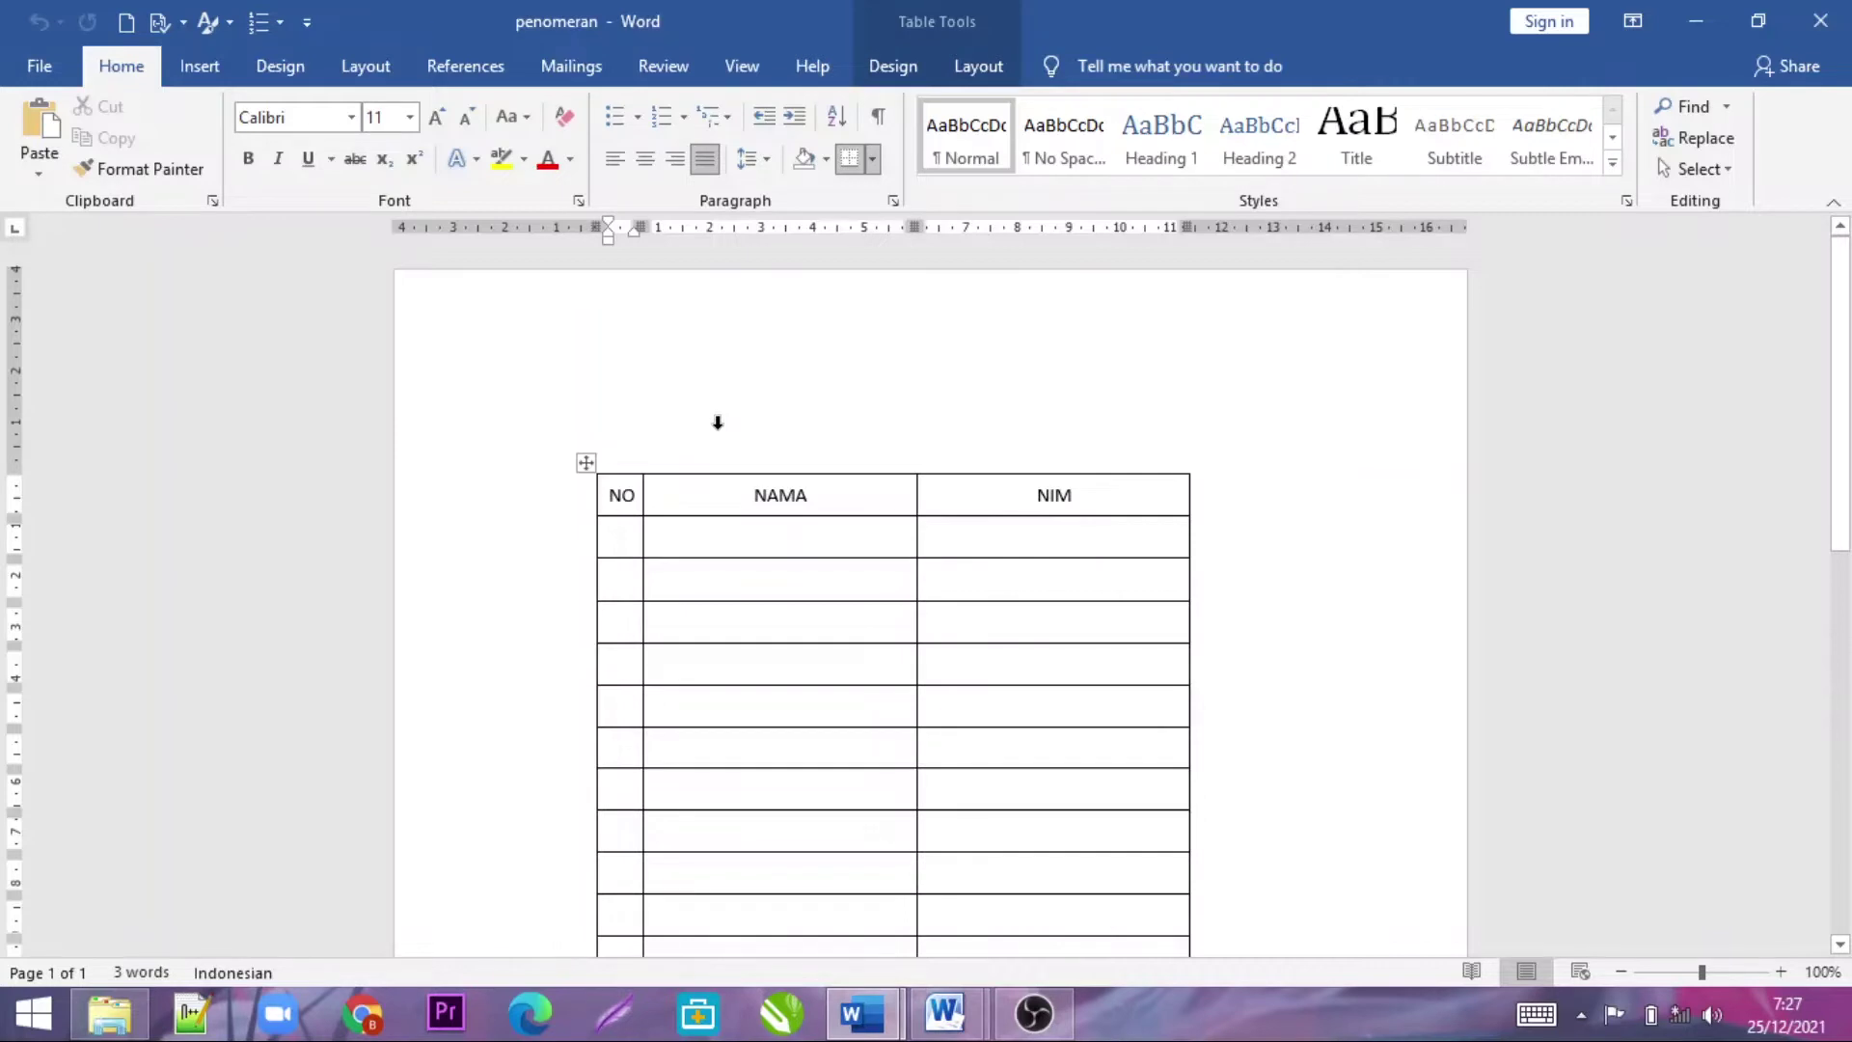
left_click_drag(622, 530, 611, 842)
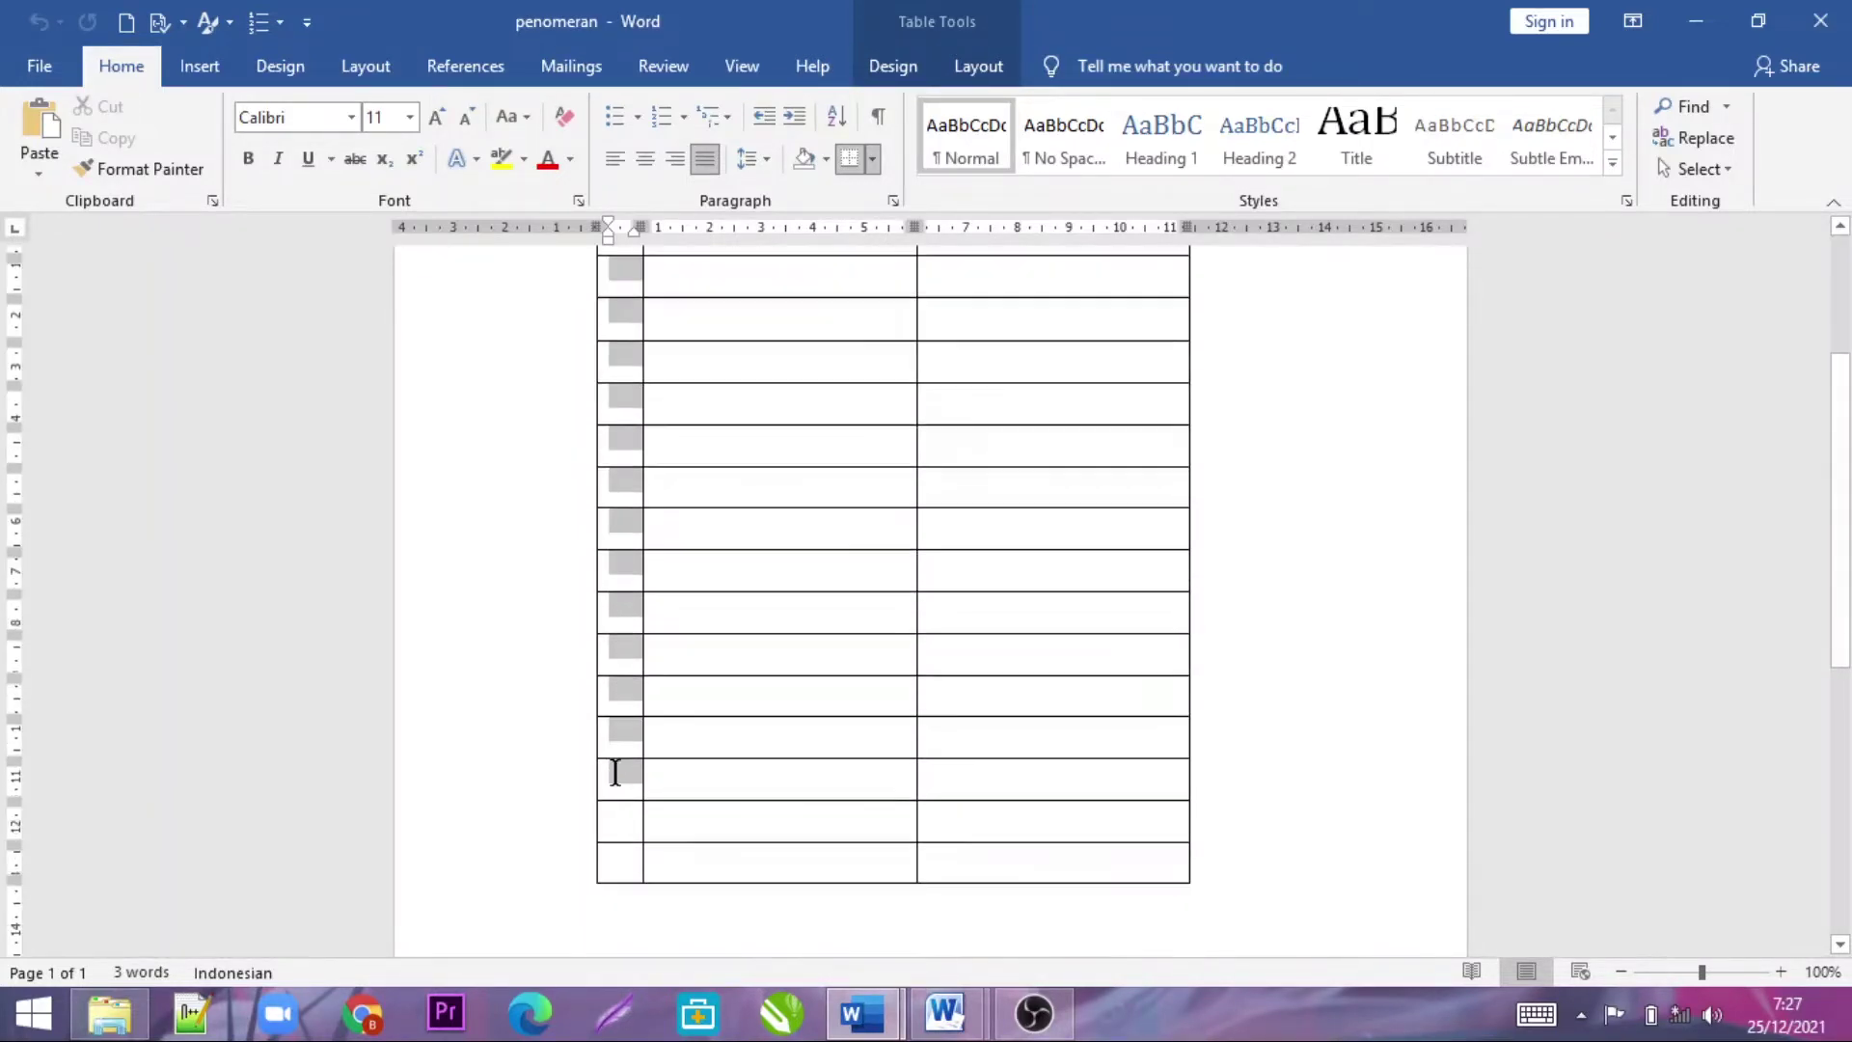
scroll(612, 842, "up", 4)
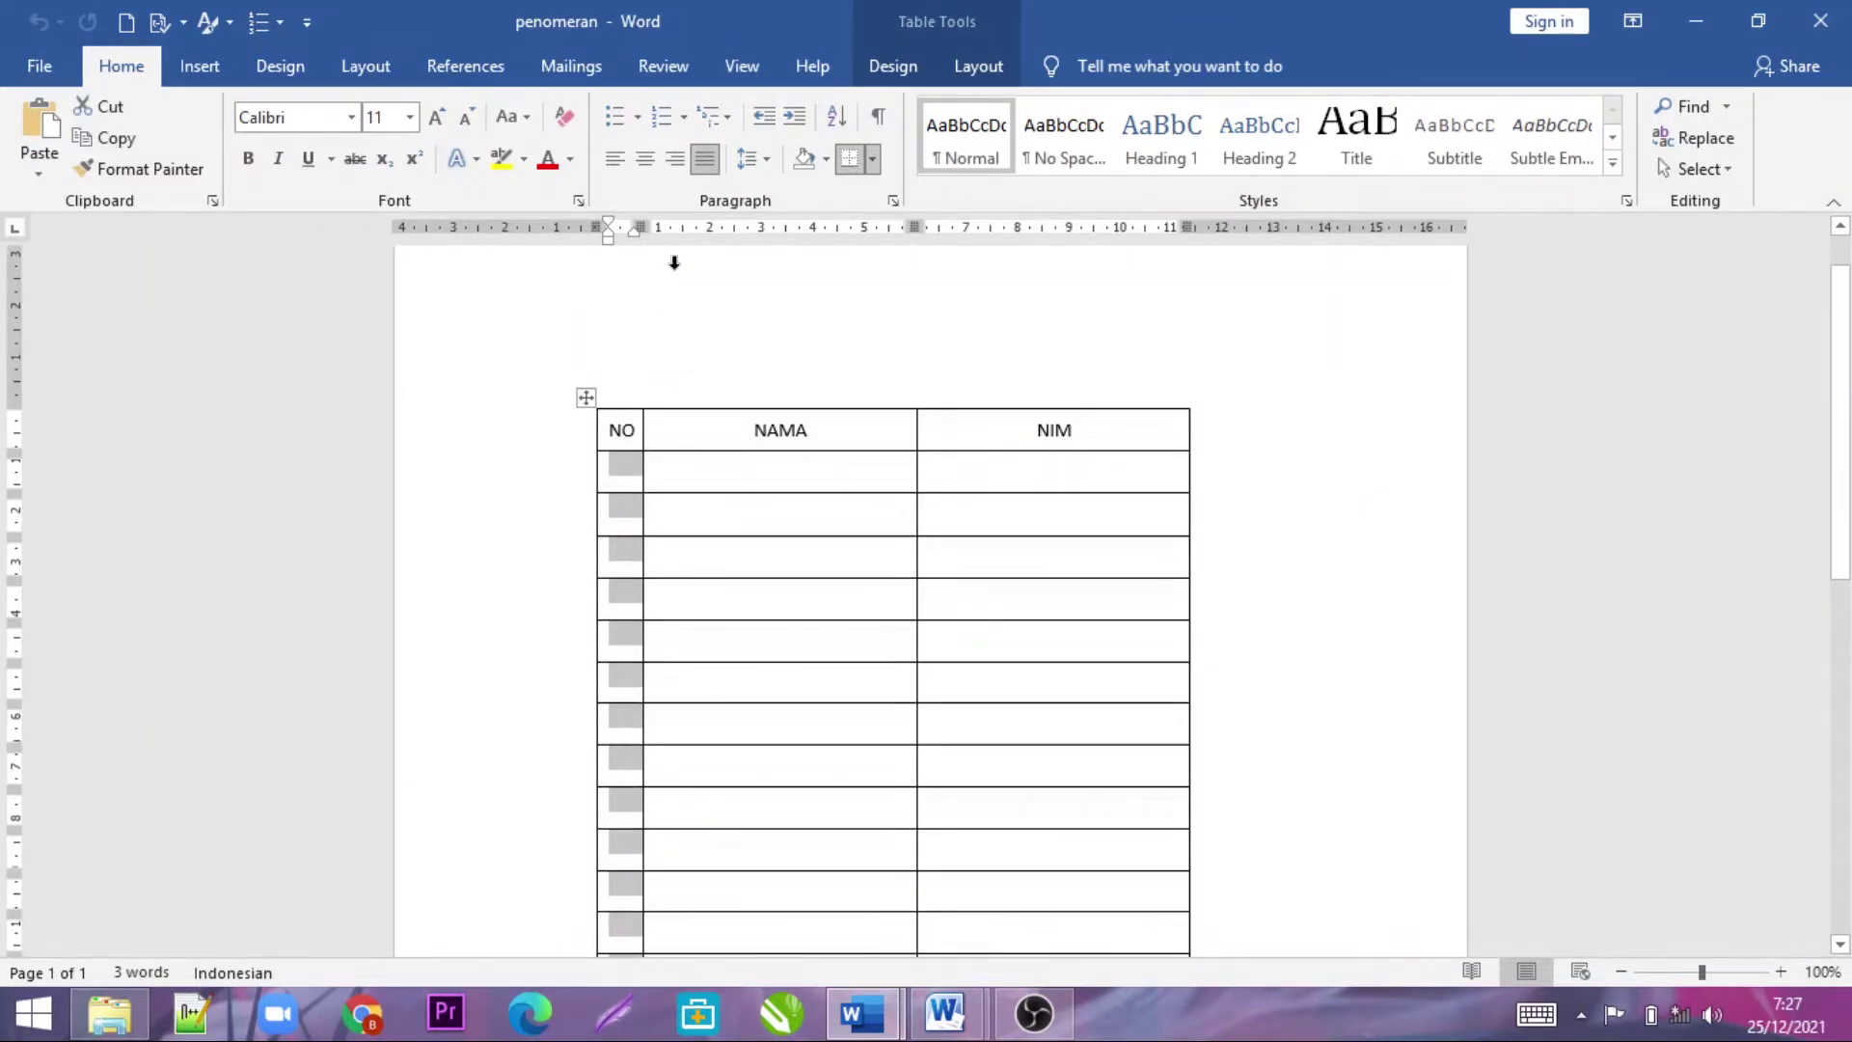
left_click(687, 120)
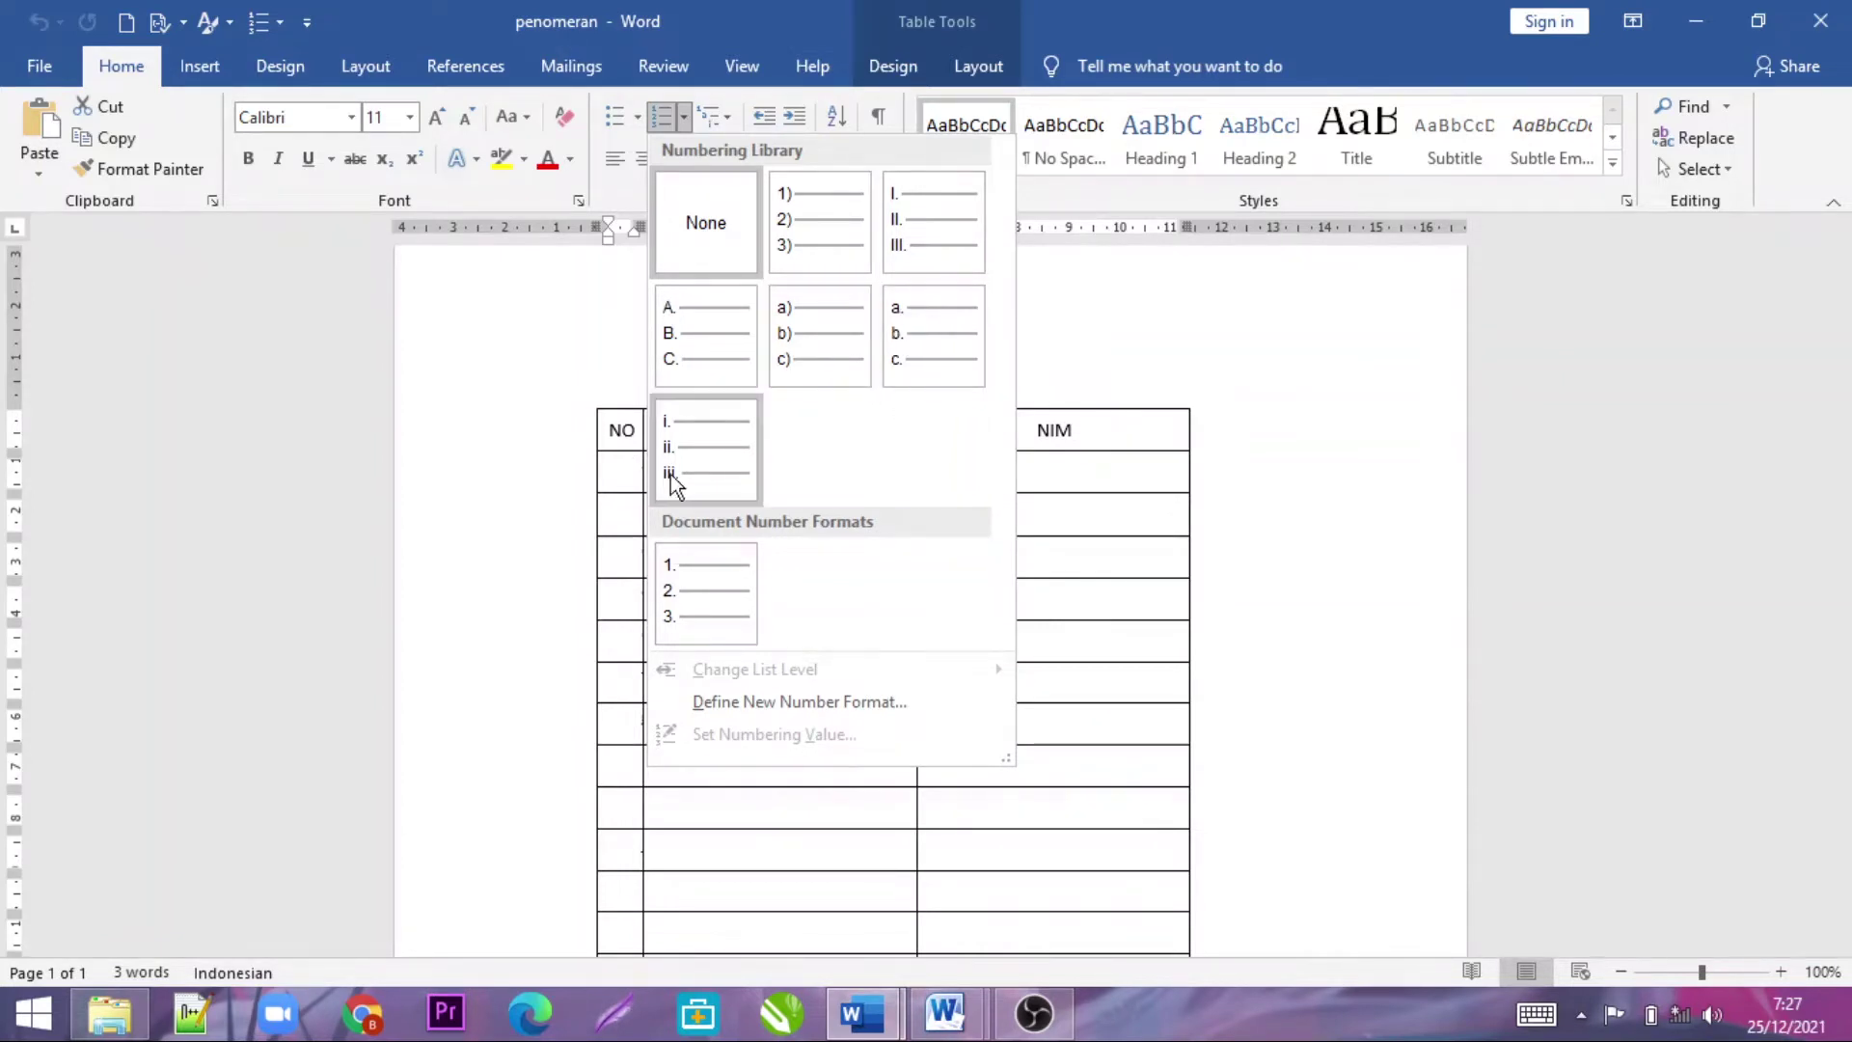
left_click(700, 598)
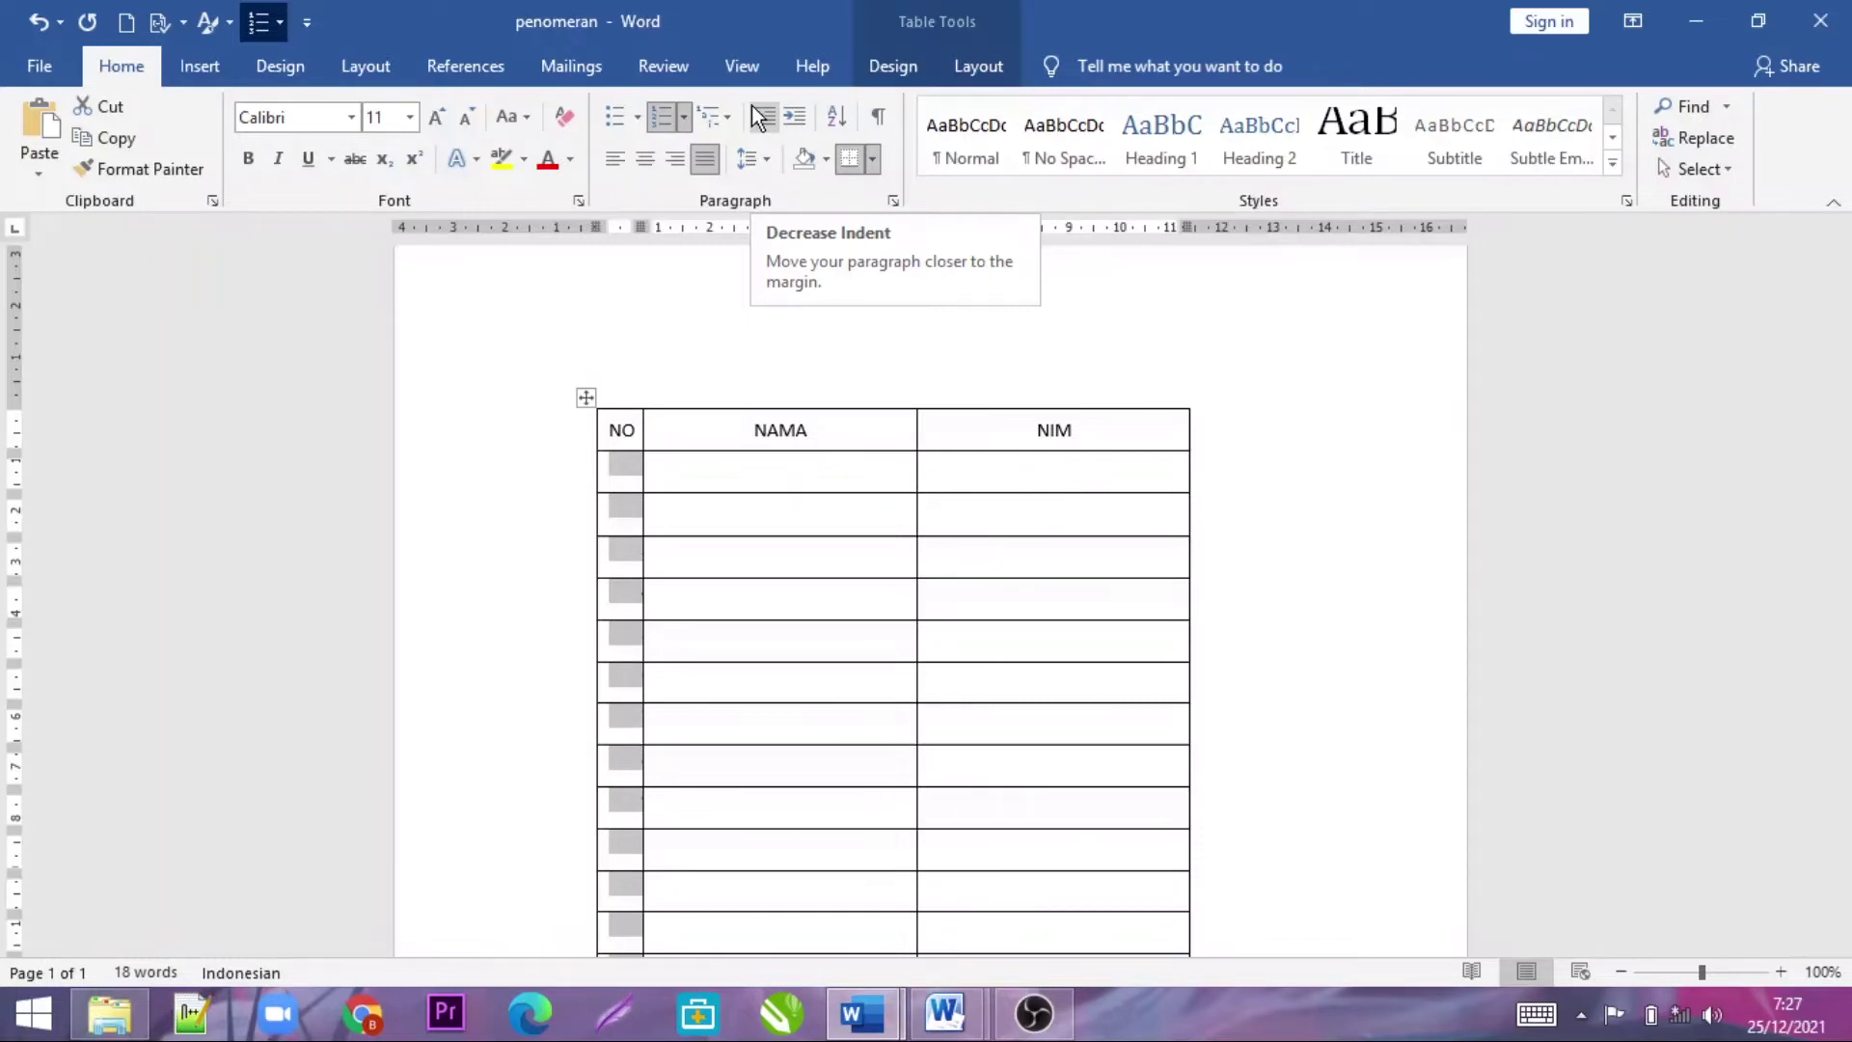
Decrease the indent to reveal 1. through 15. in the NO column, then undo that numbering
left_click(760, 116)
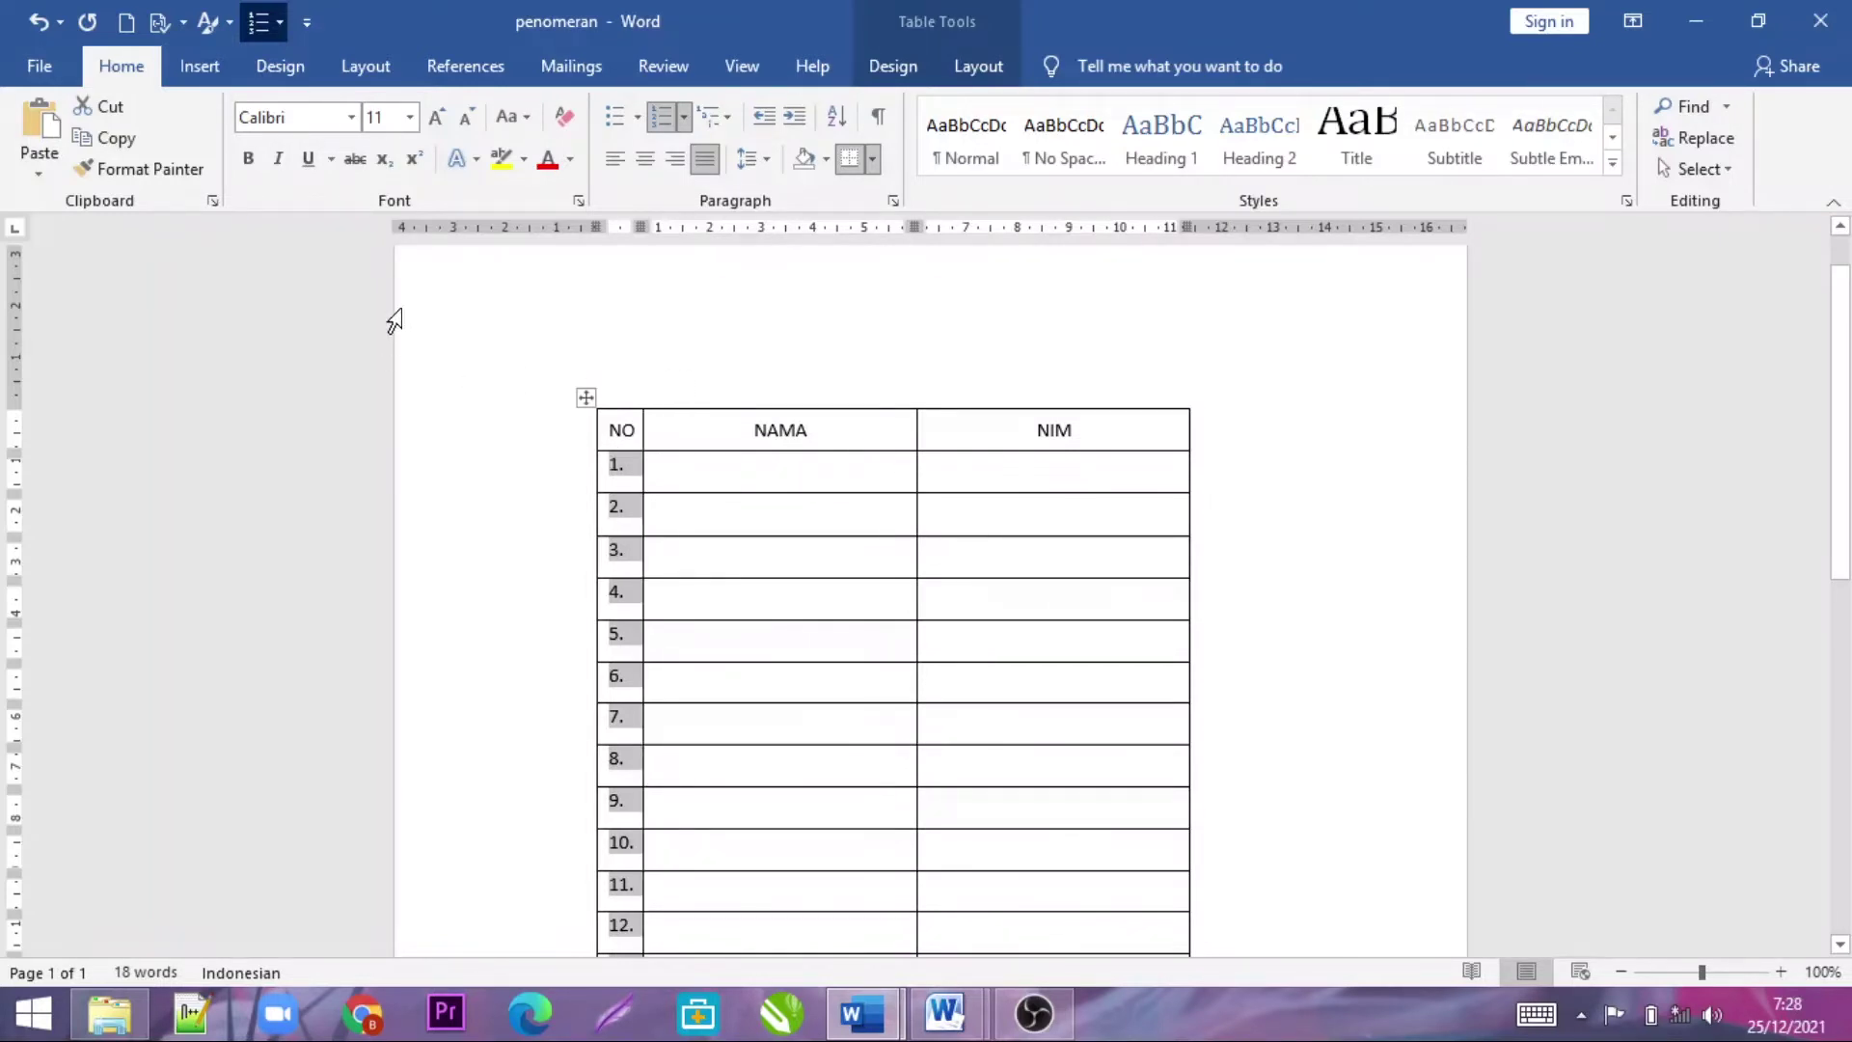
left_click(589, 431)
scroll(700, 482, "down", 3)
scroll(666, 559, "down", 4)
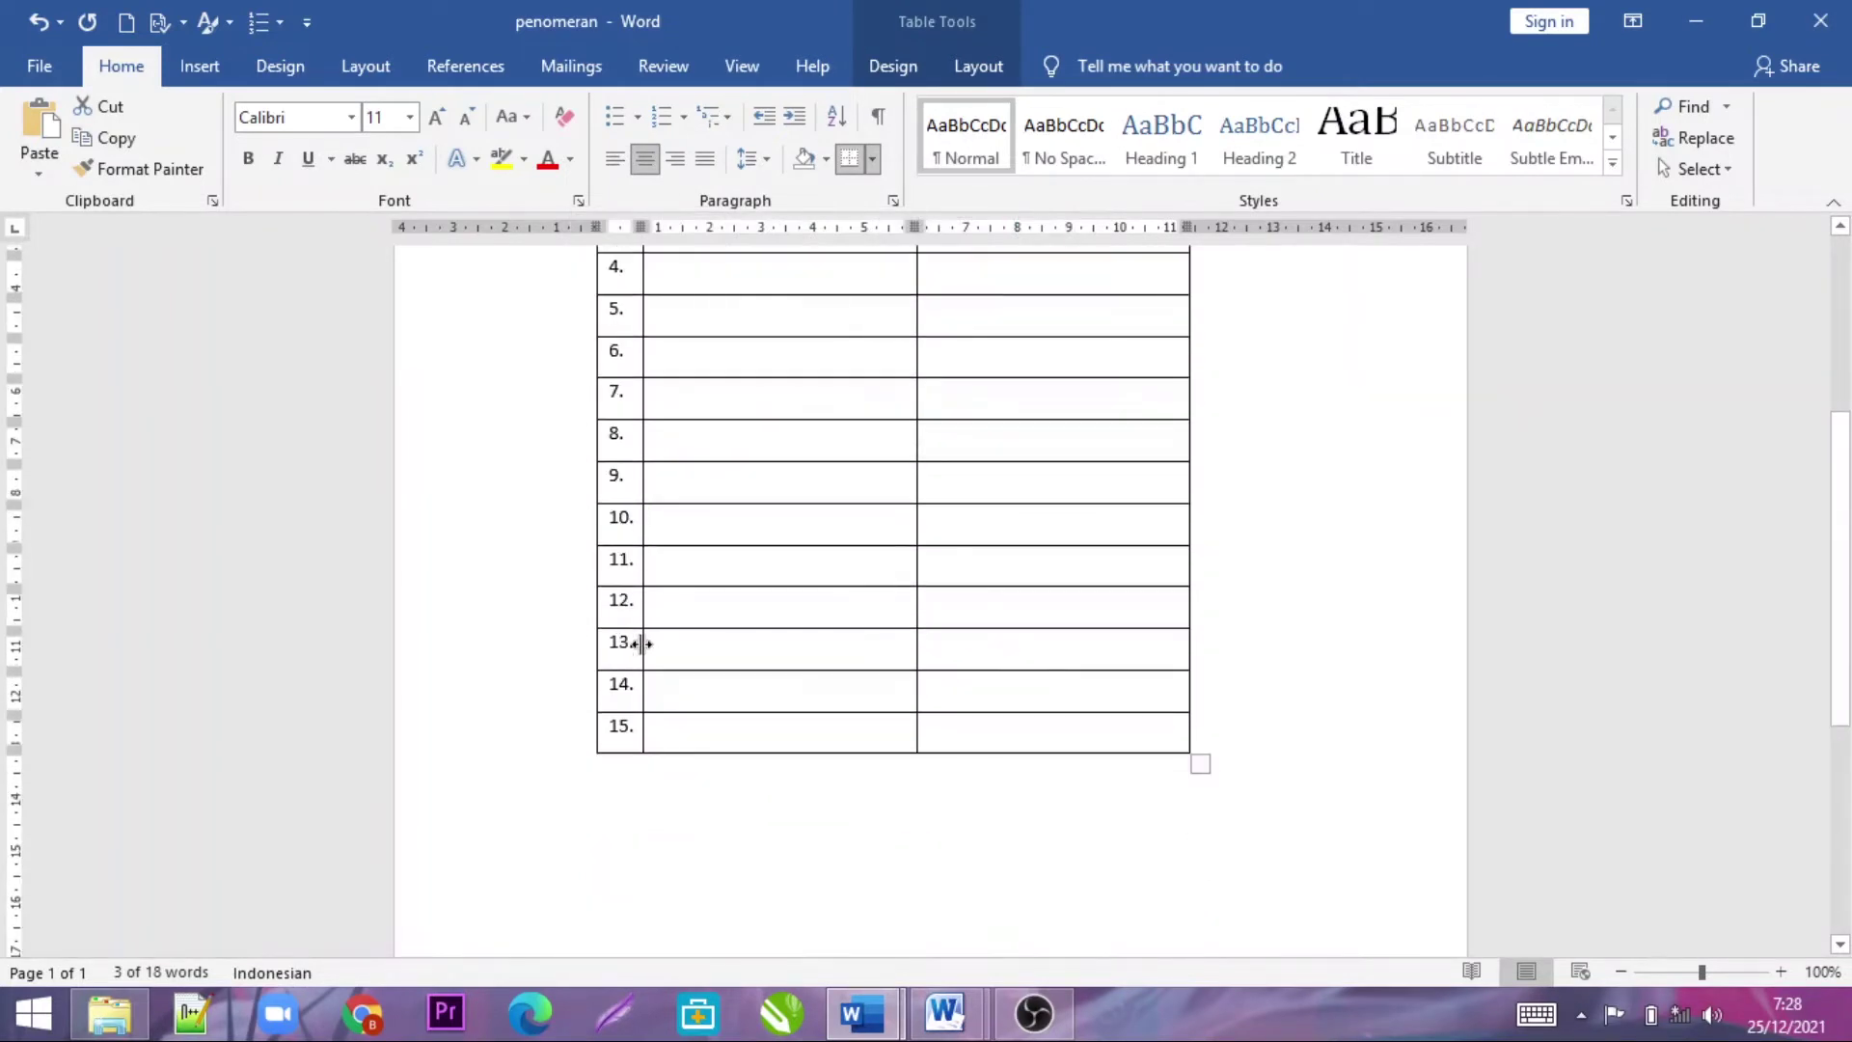
scroll(637, 726, "up", 1)
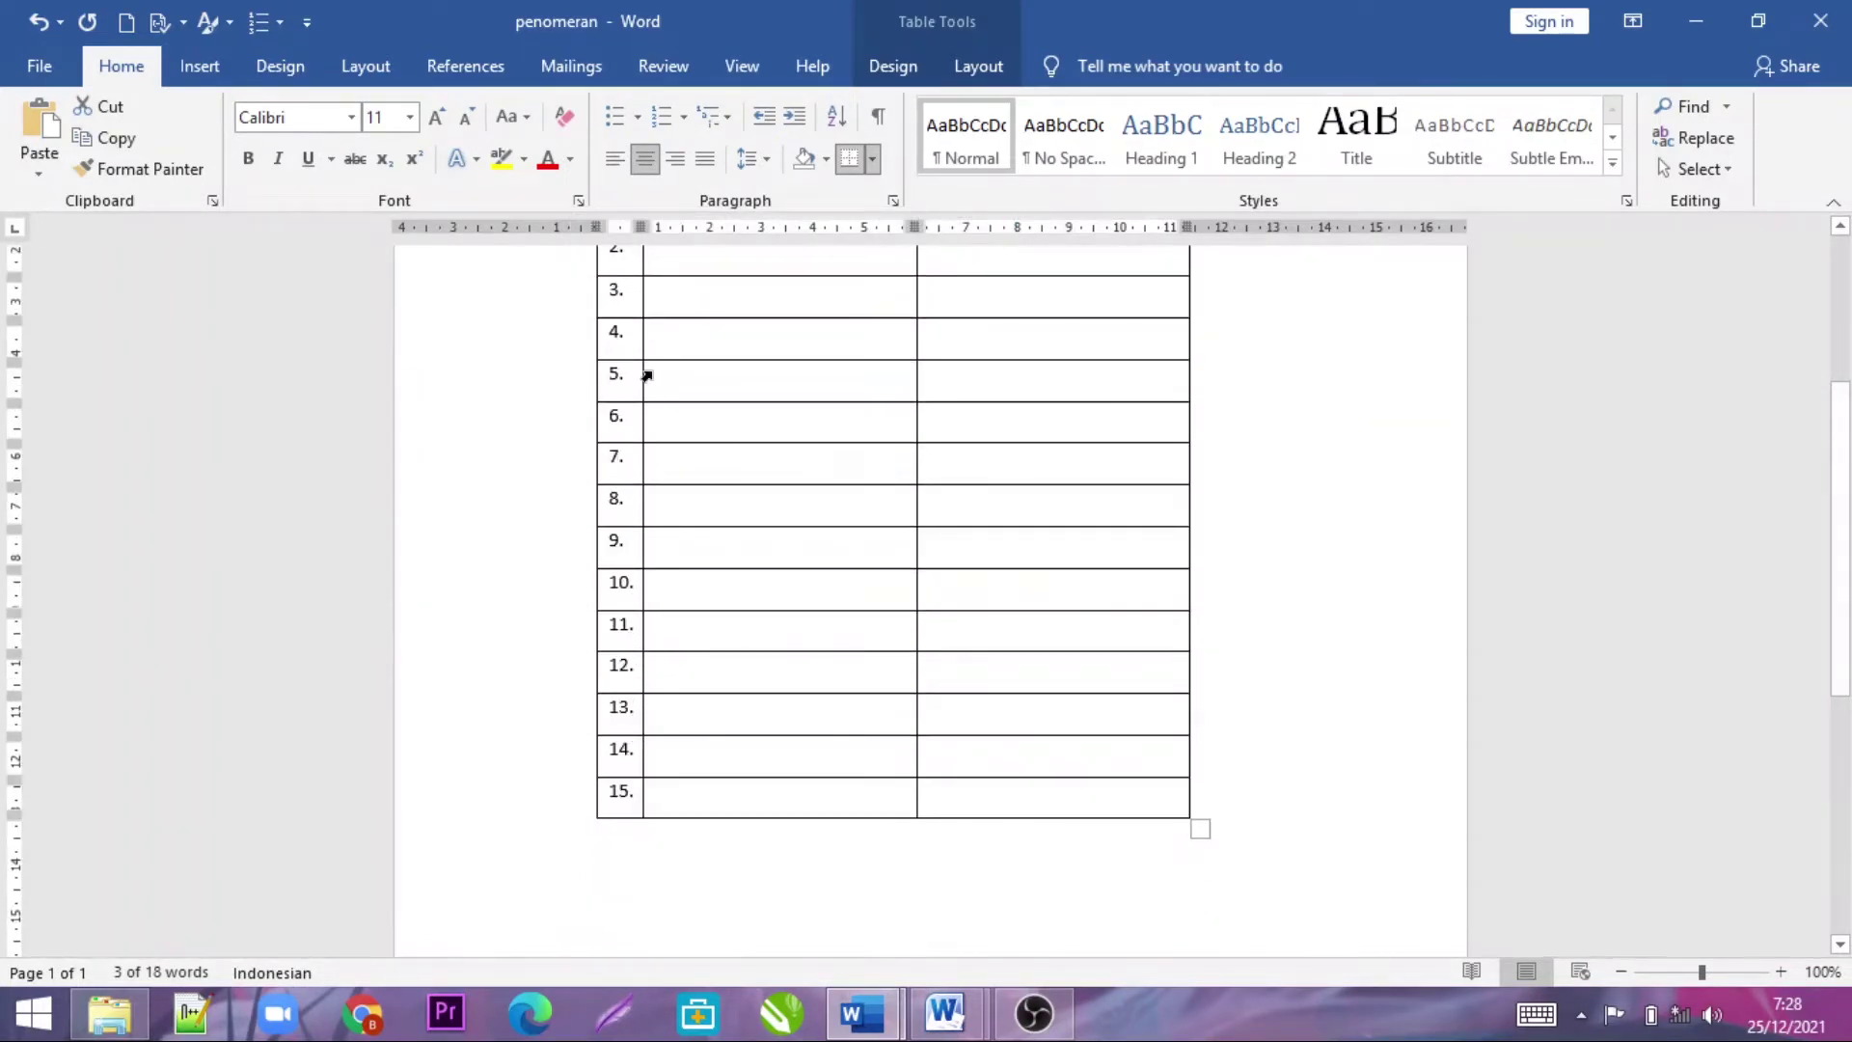
scroll(636, 366, "up", 1)
scroll(625, 328, "up", 1)
scroll(627, 386, "up", 1)
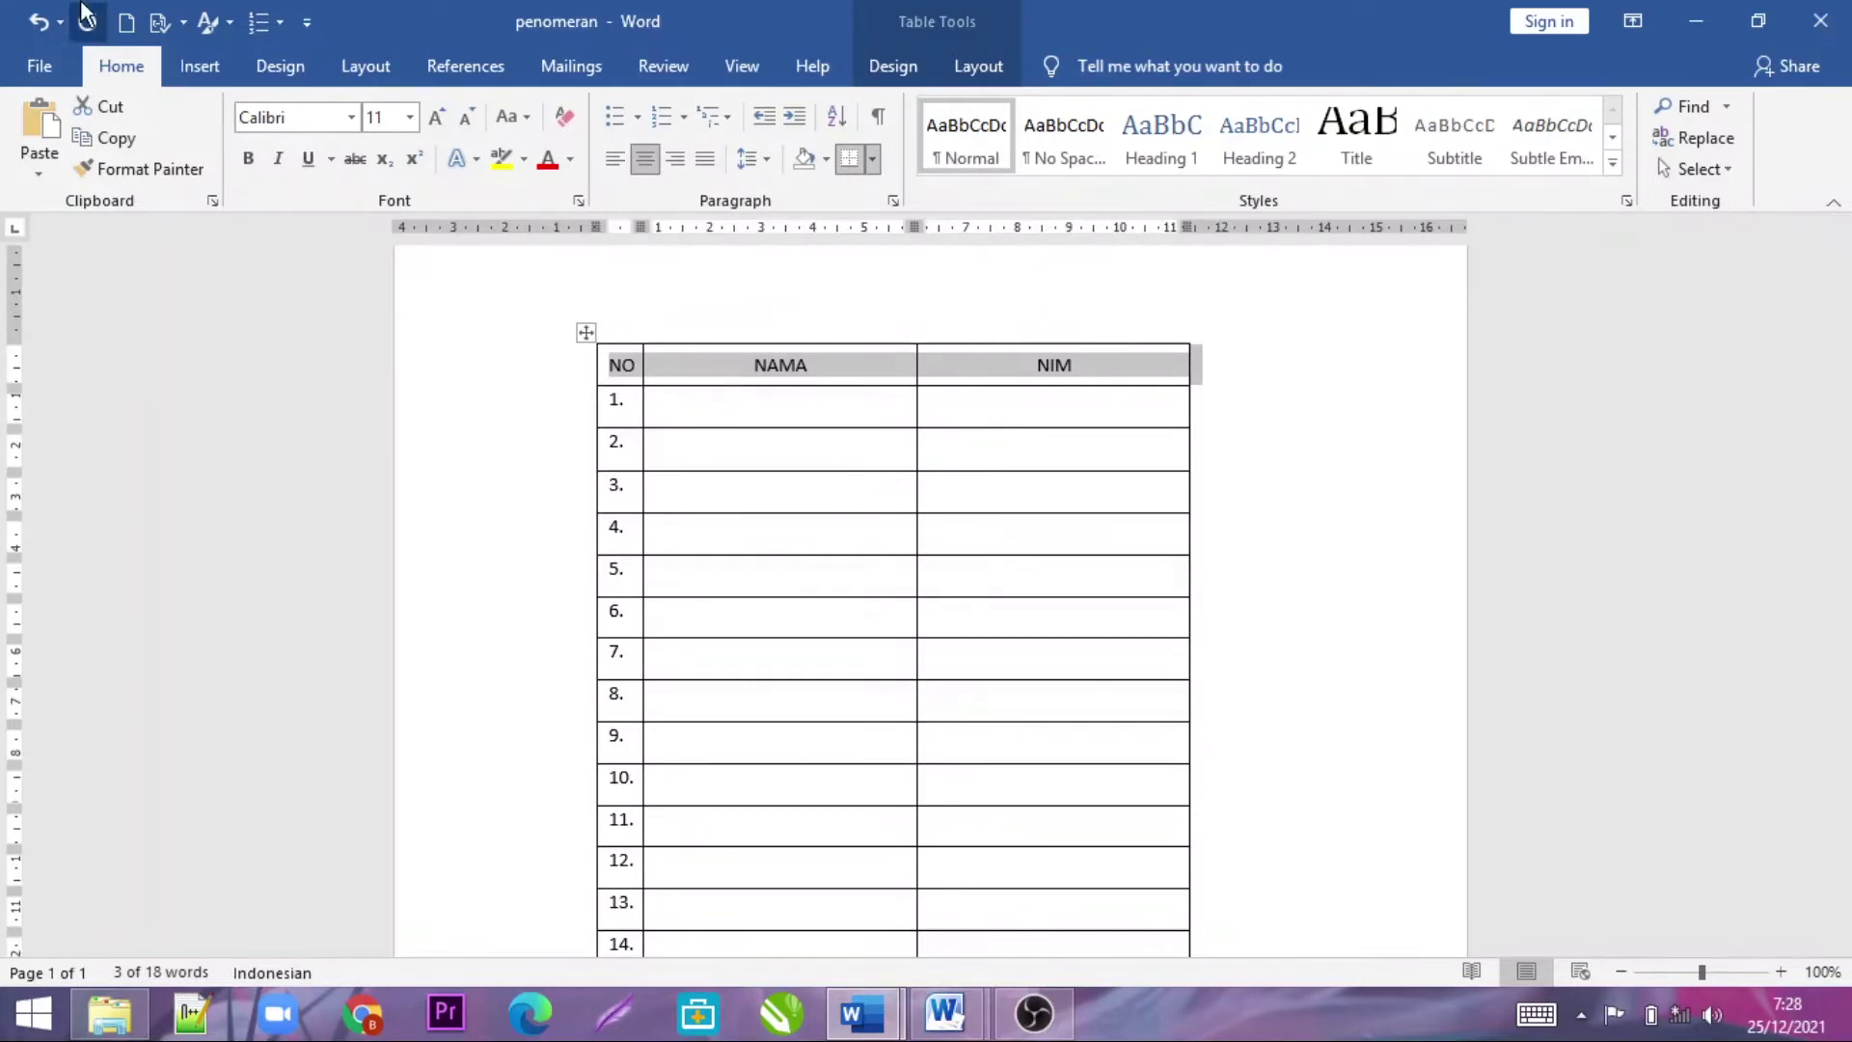
left_click(38, 24)
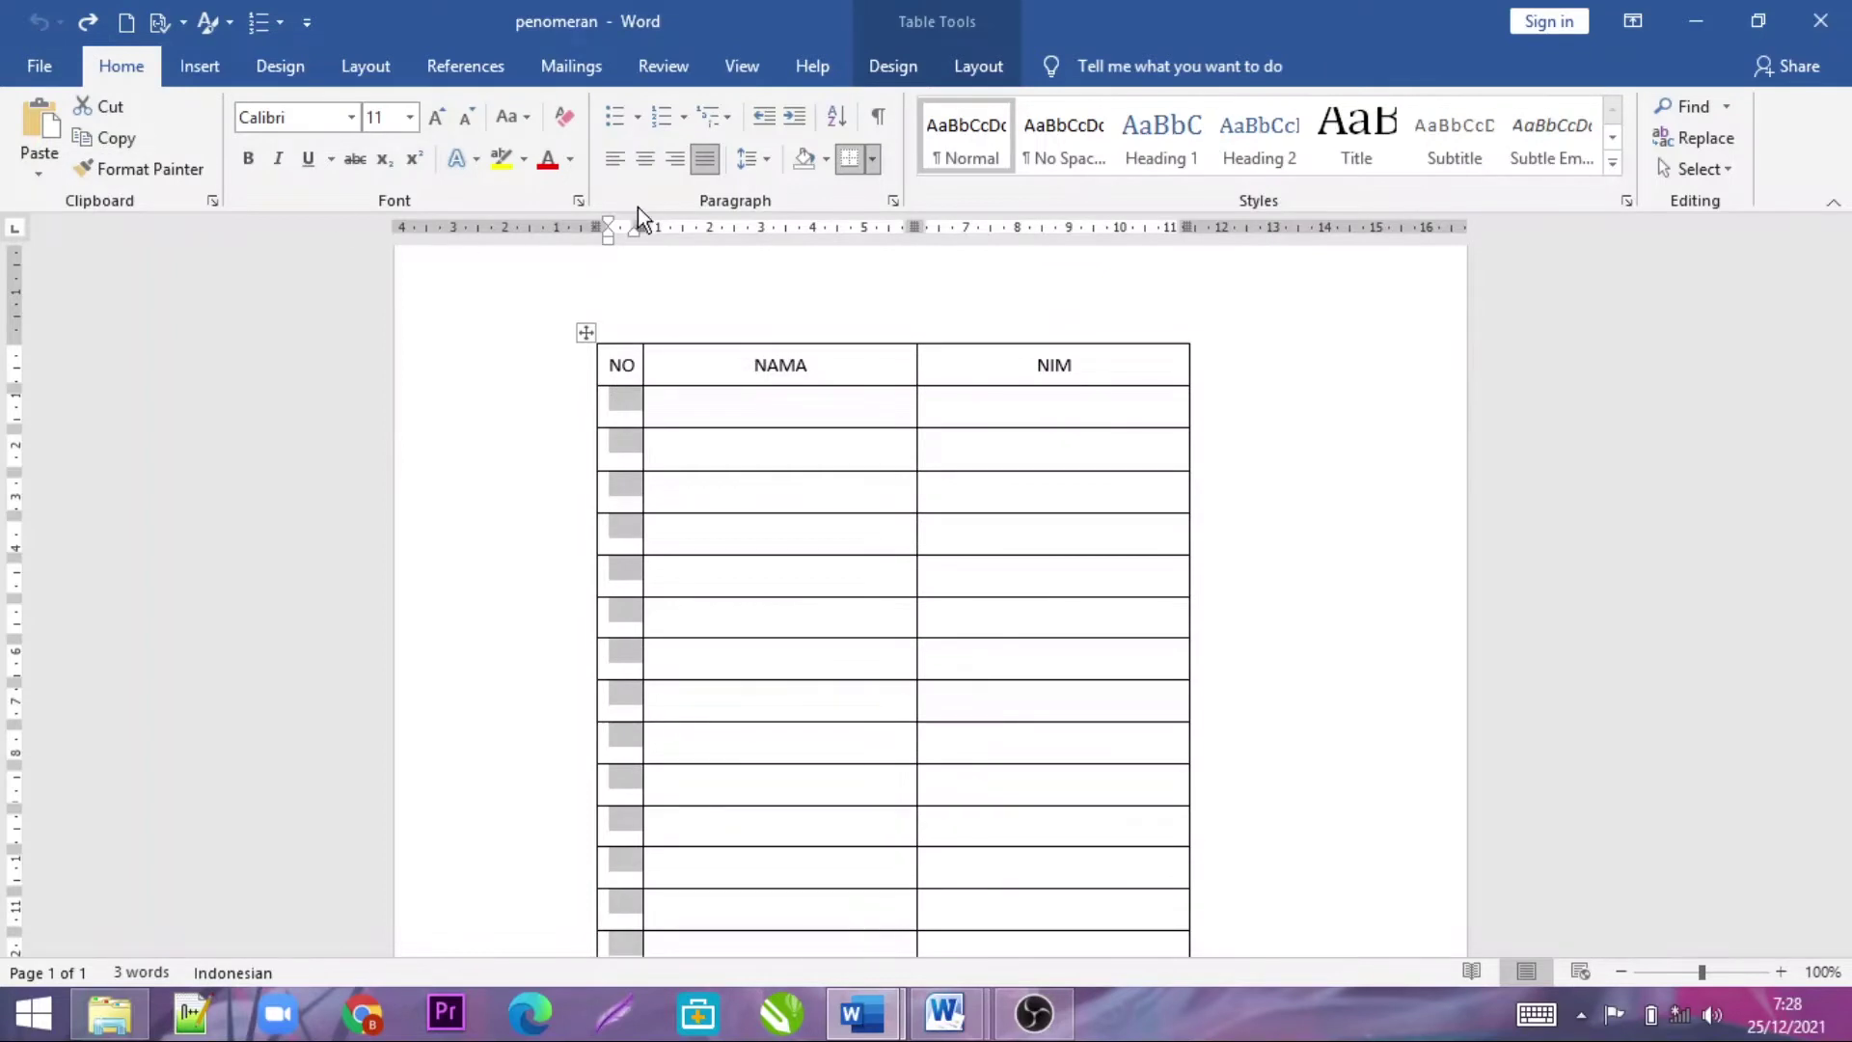
Define a new number format without the trailing period and apply it to the NO cells
left_click(686, 117)
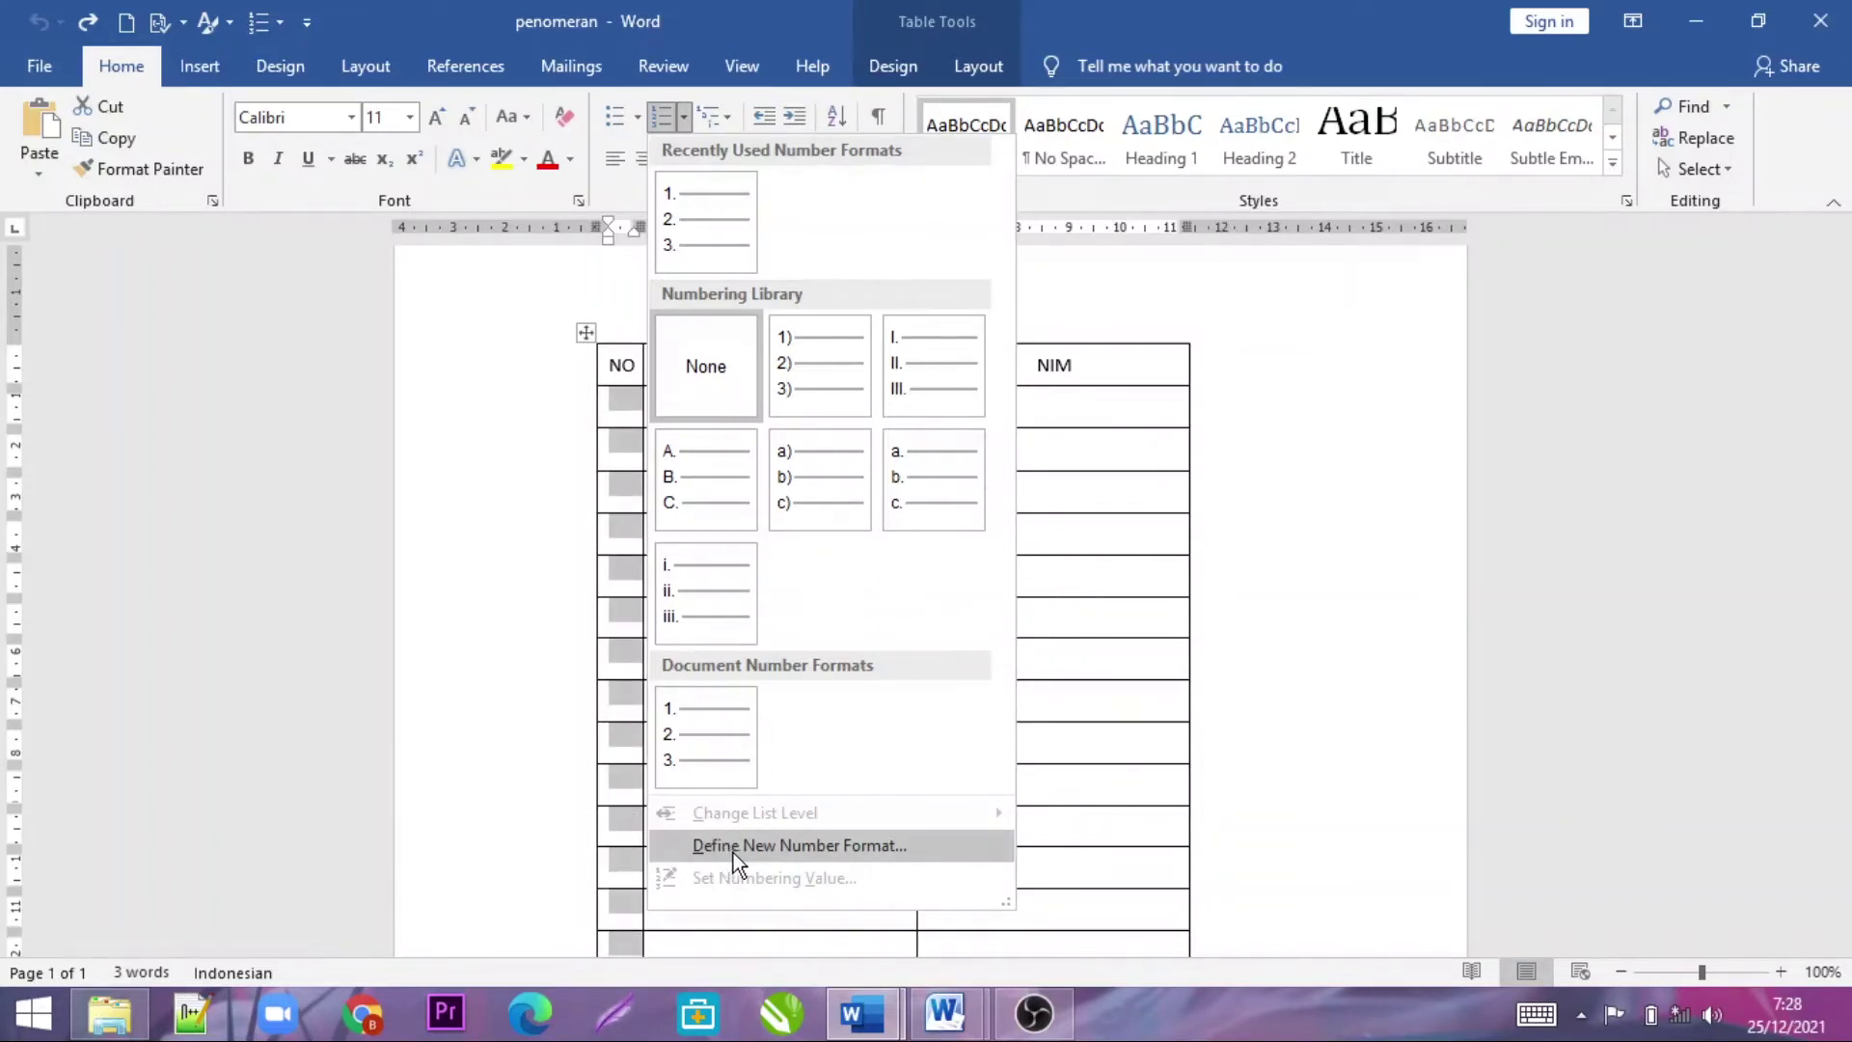
left_click(793, 846)
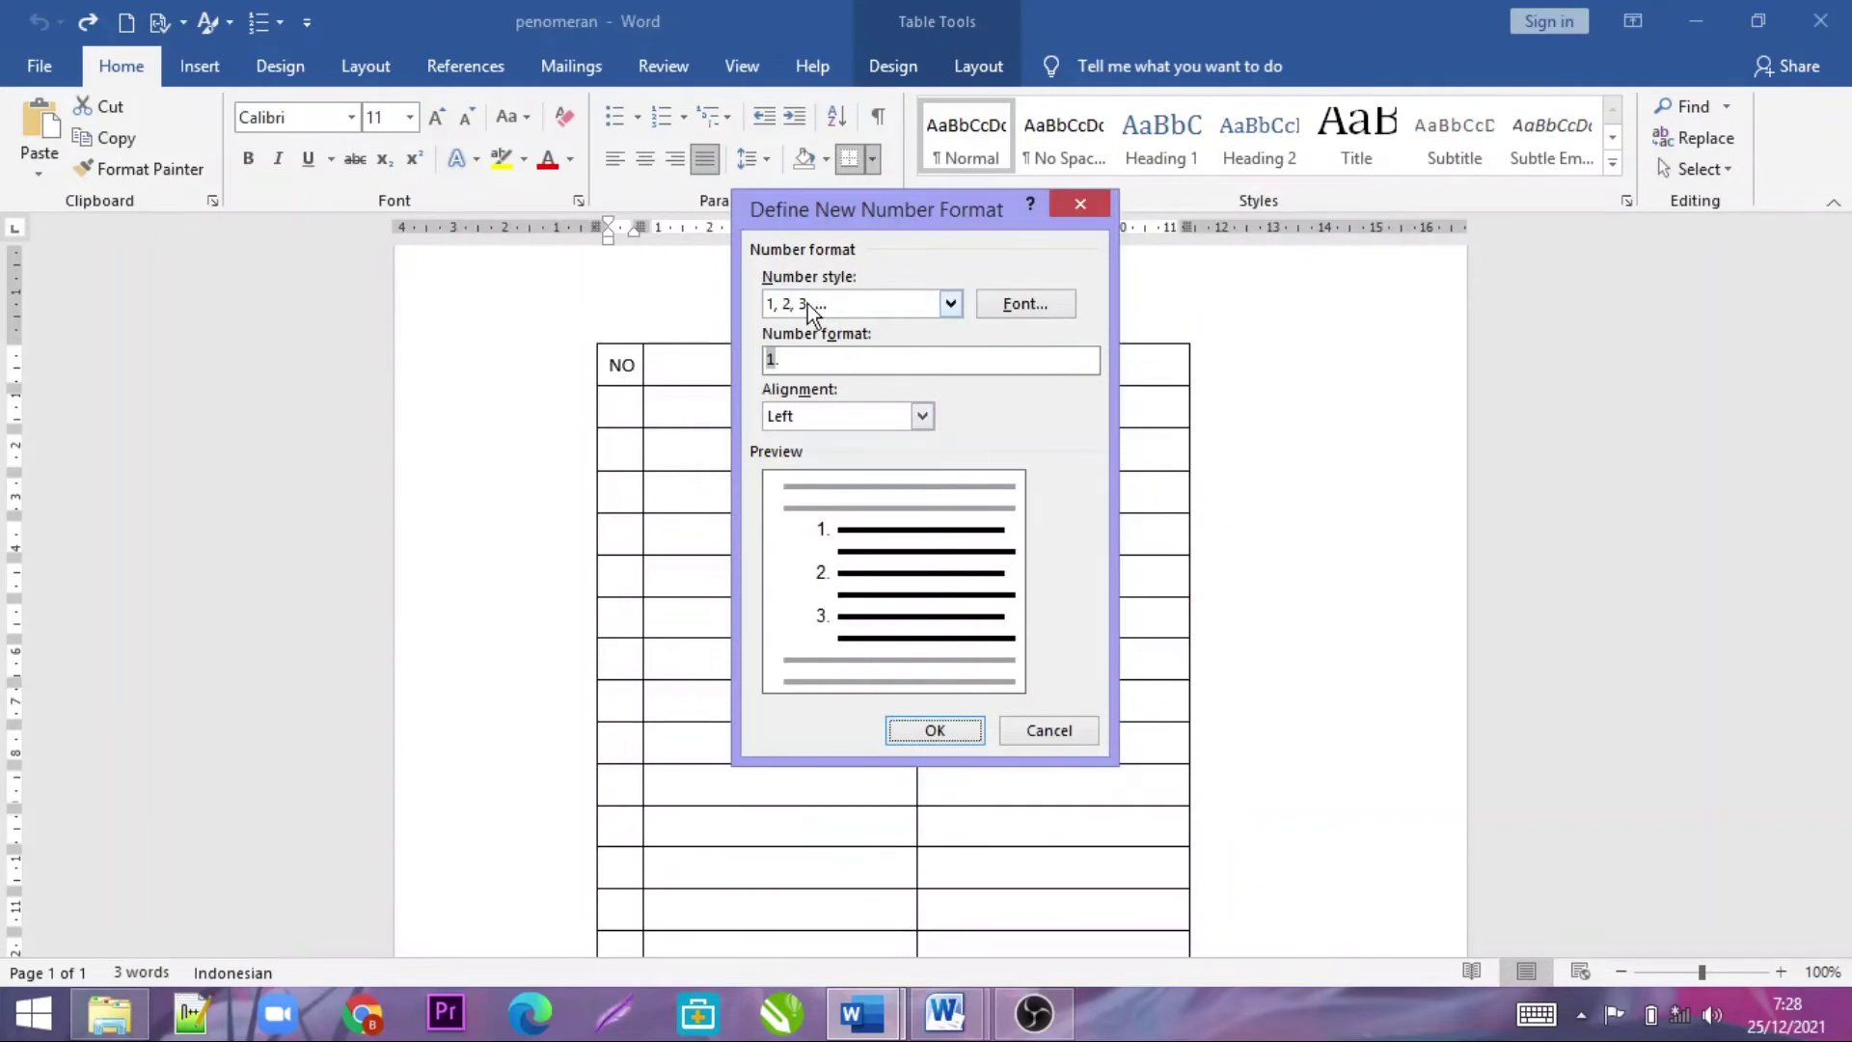
left_click(836, 357)
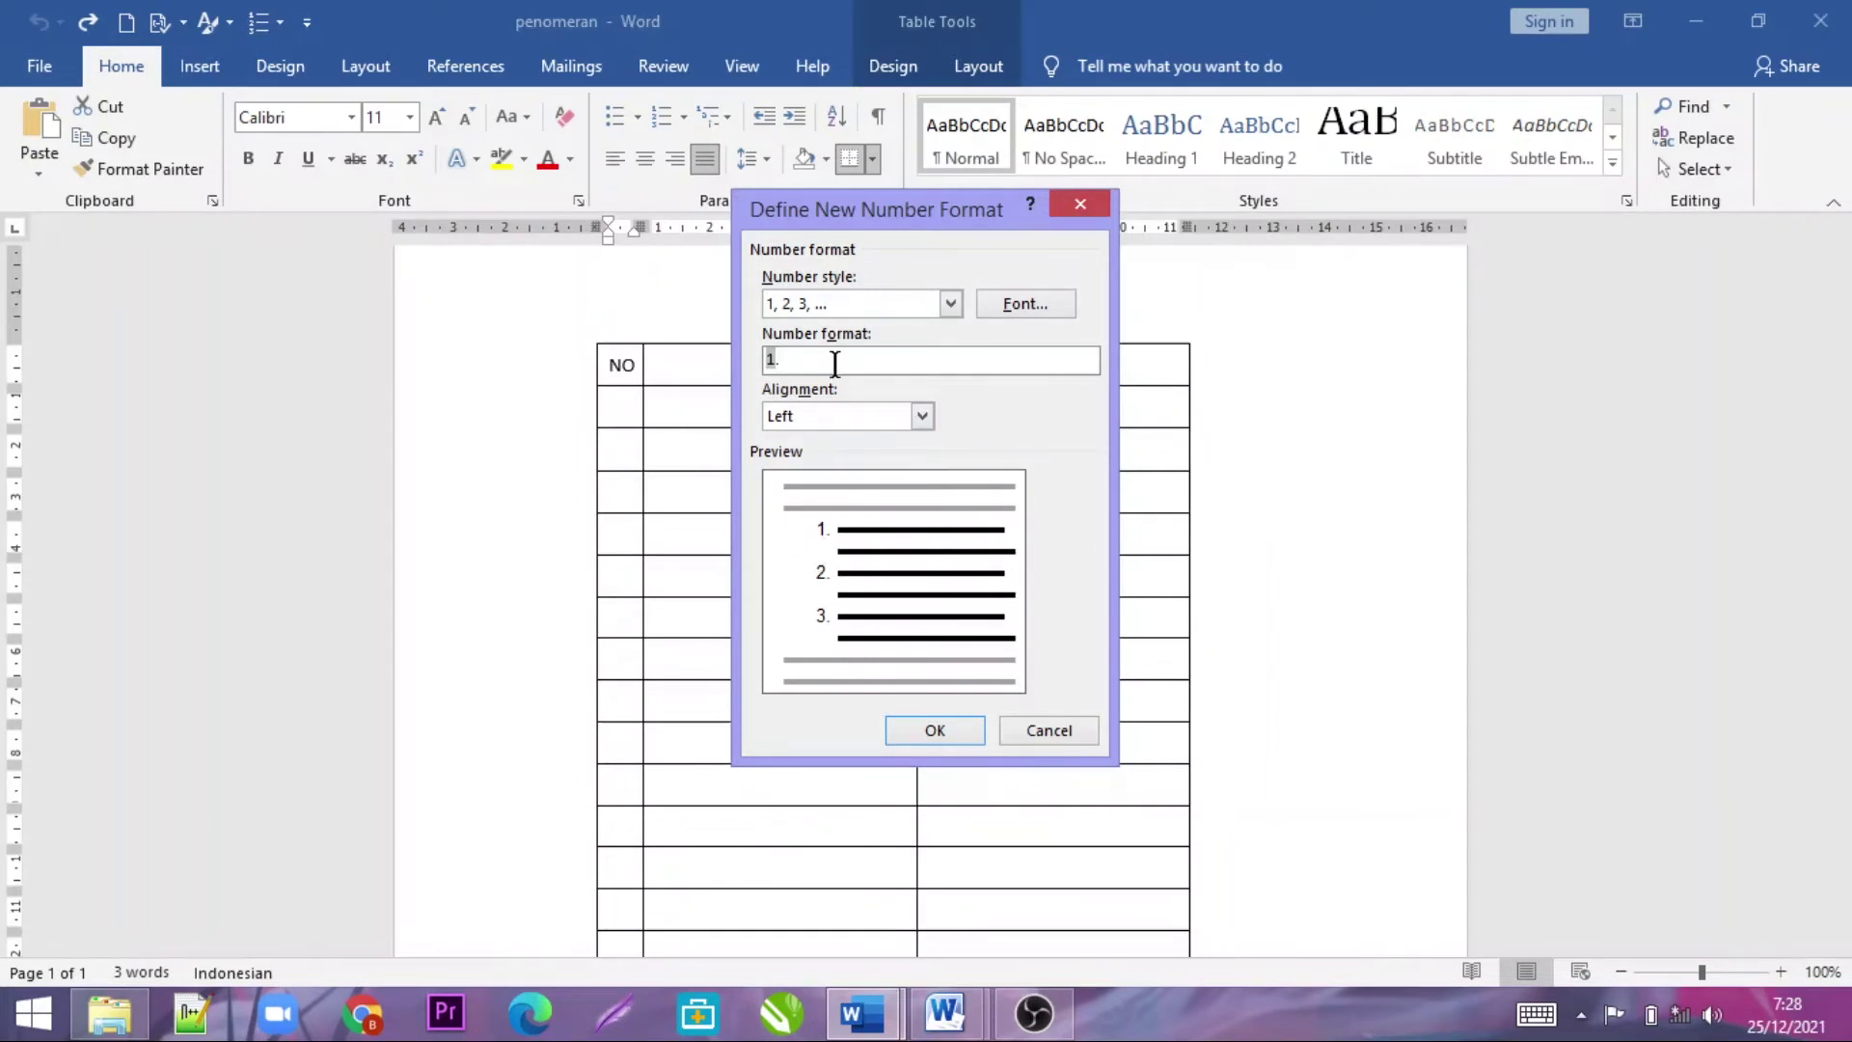
key("BackSpace")
left_click(934, 735)
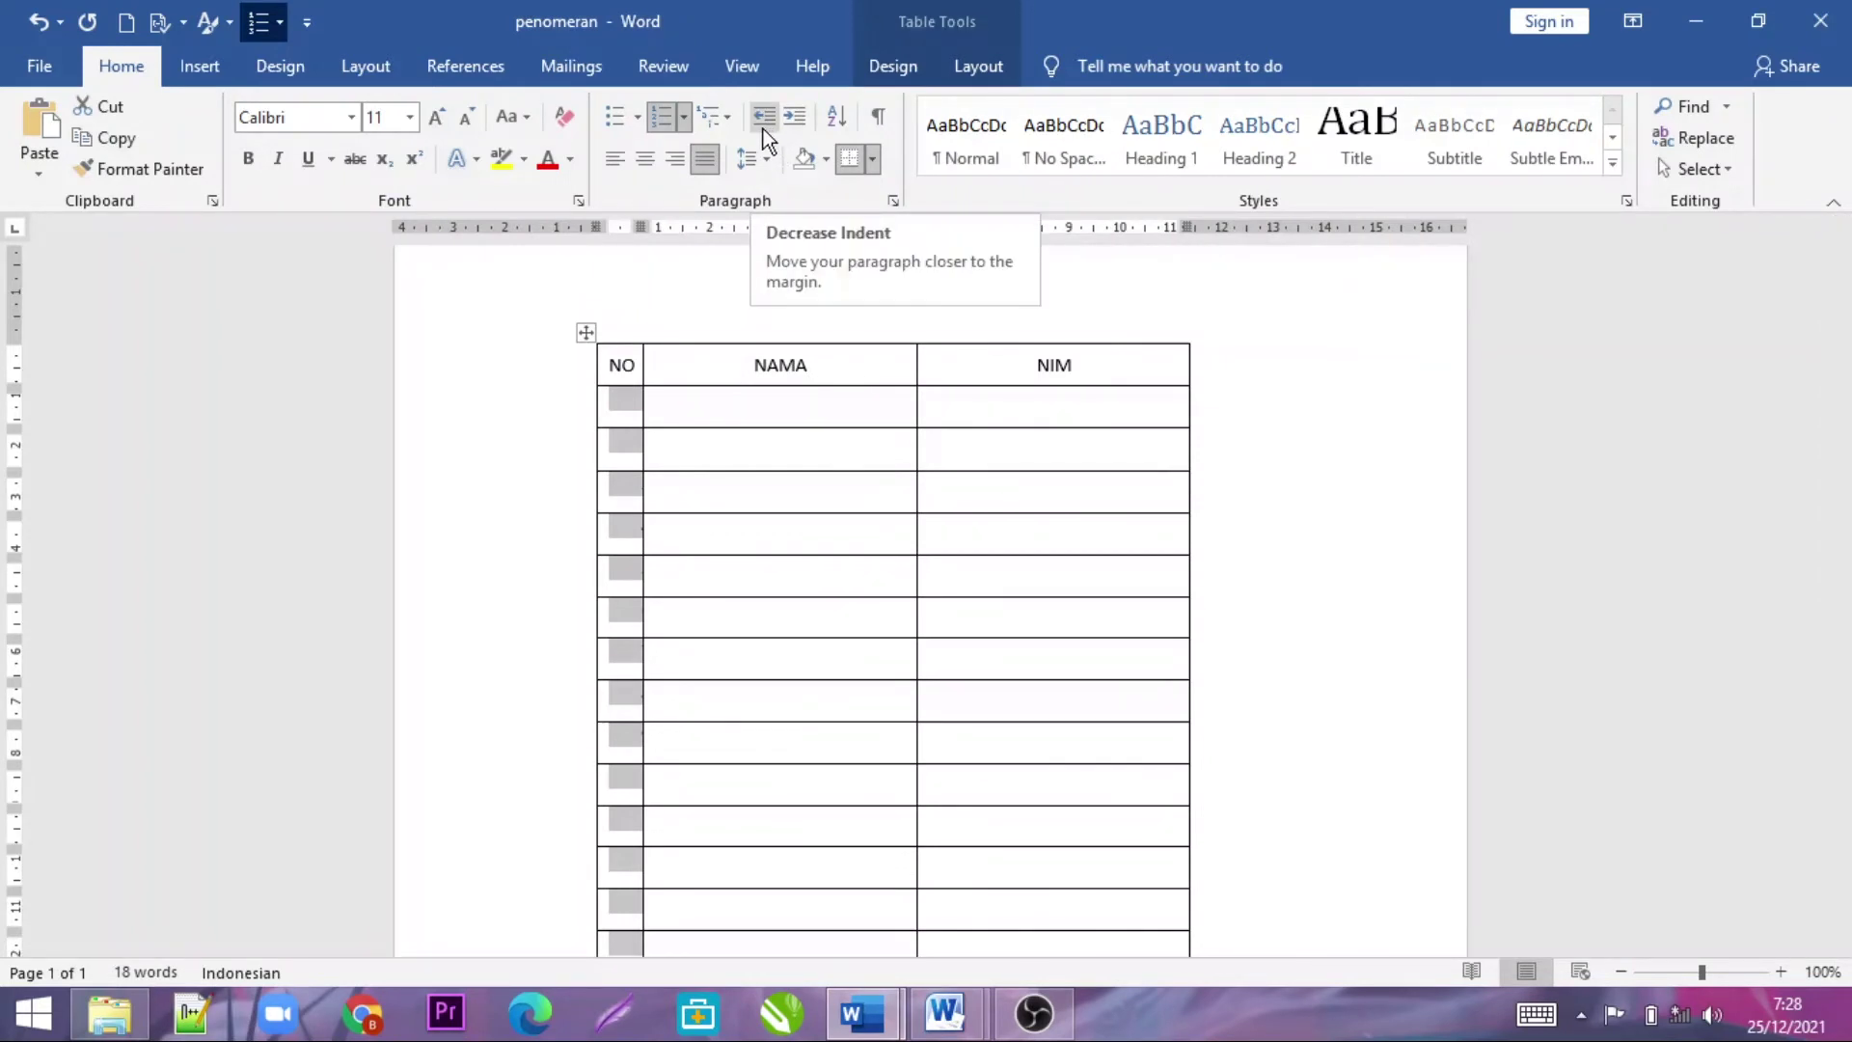
Decrease the indent so 1 to 15 show without periods, then place the caret in row 15
left_click(763, 131)
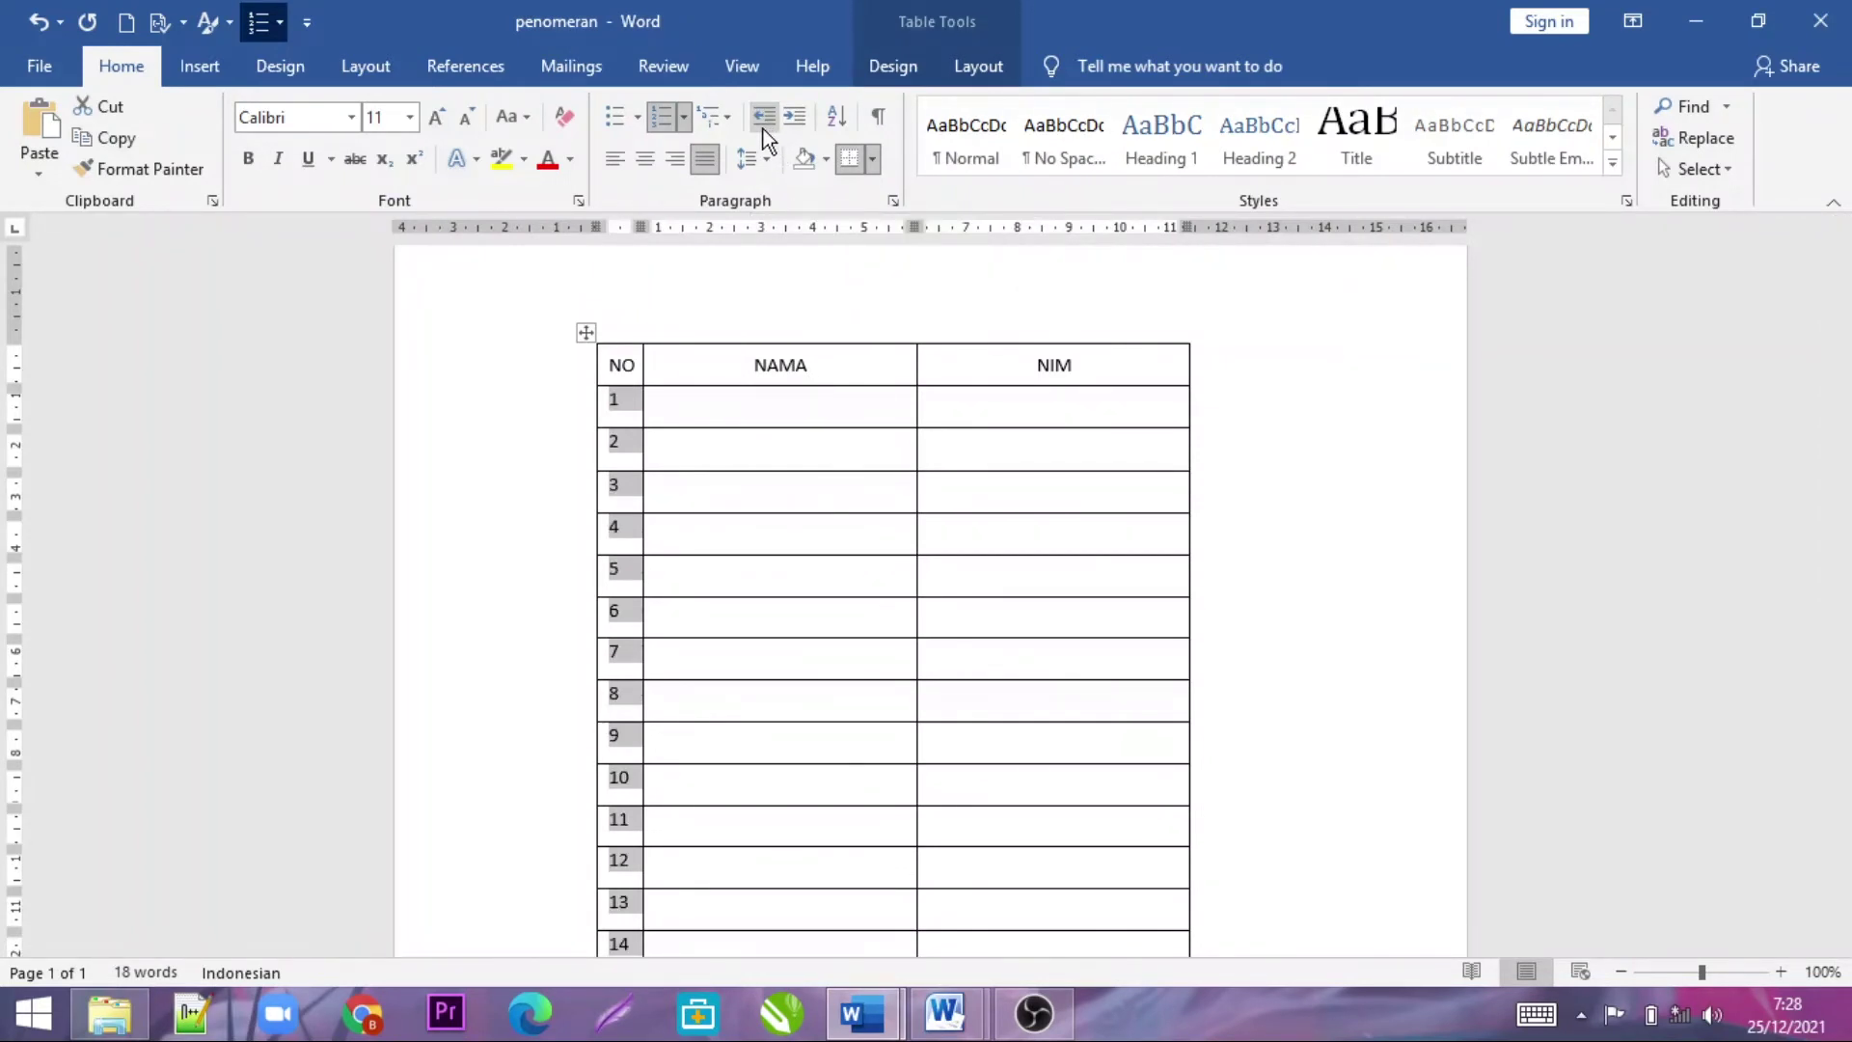
left_click(723, 439)
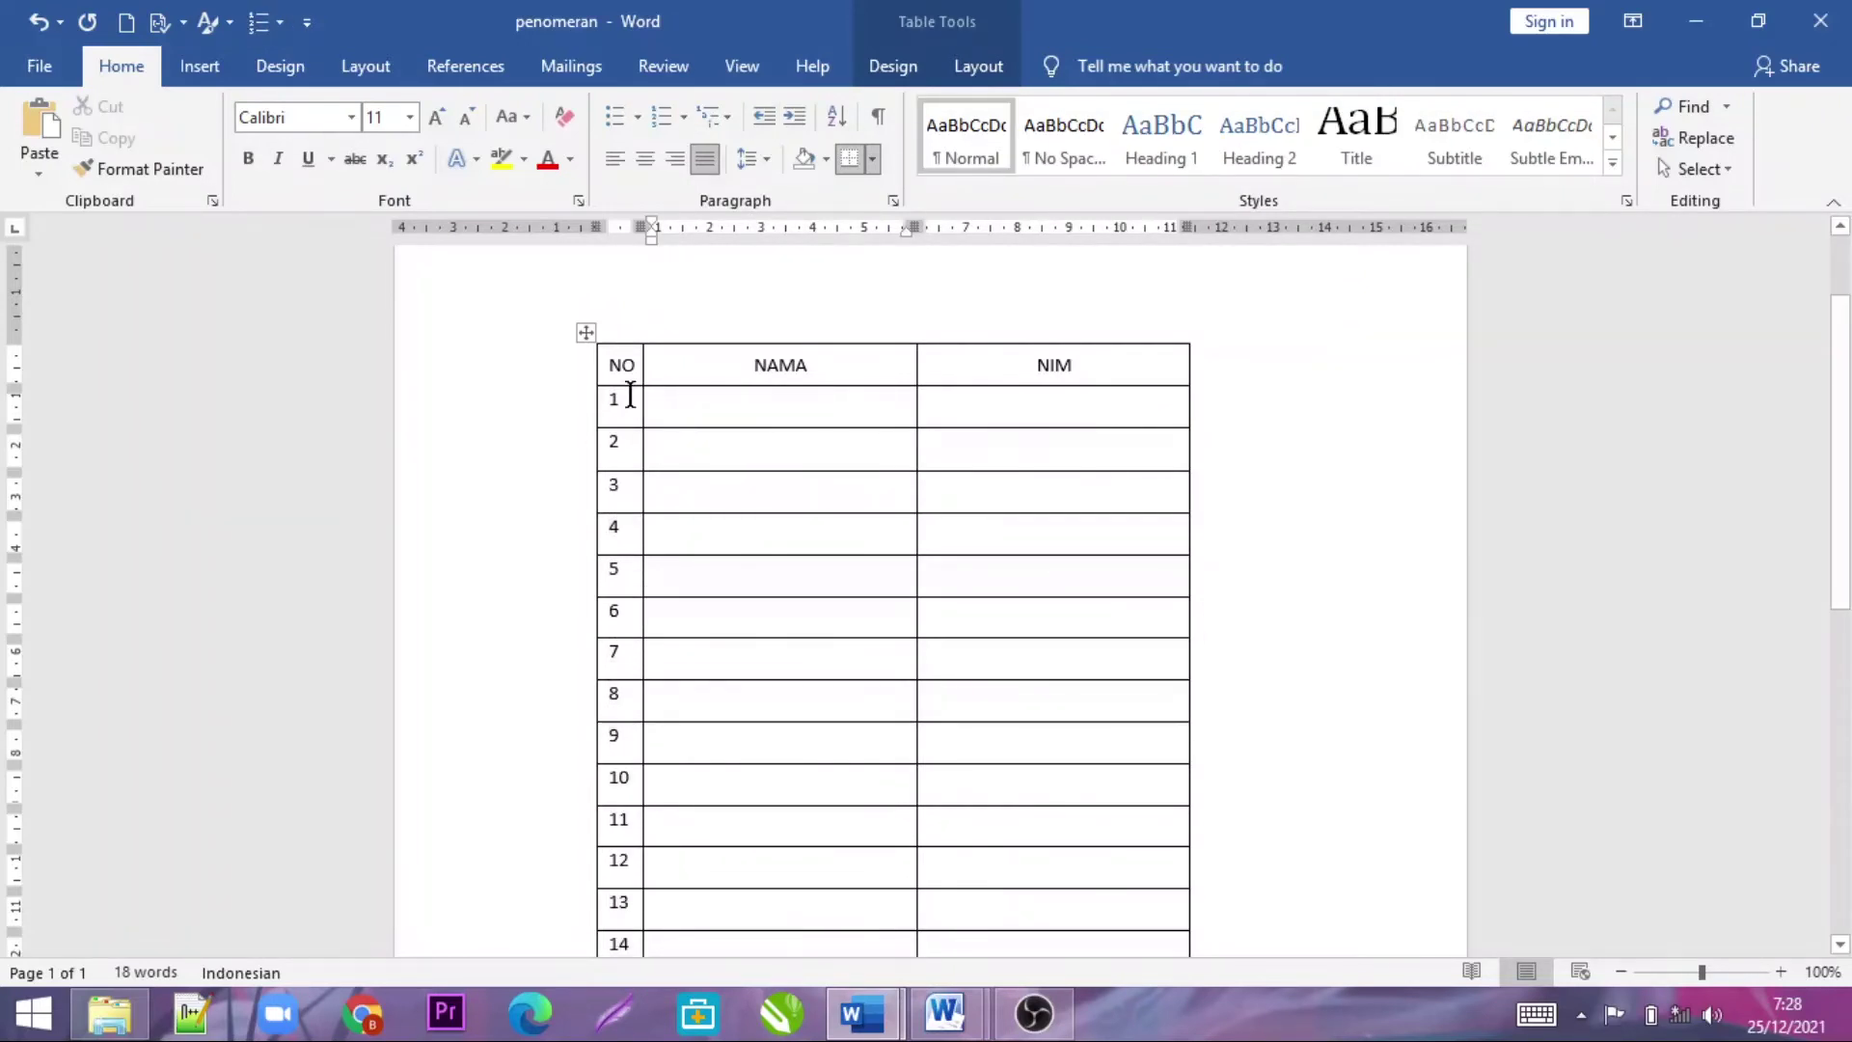
scroll(619, 473, "down", 2)
scroll(619, 473, "down", 1)
left_click(761, 805)
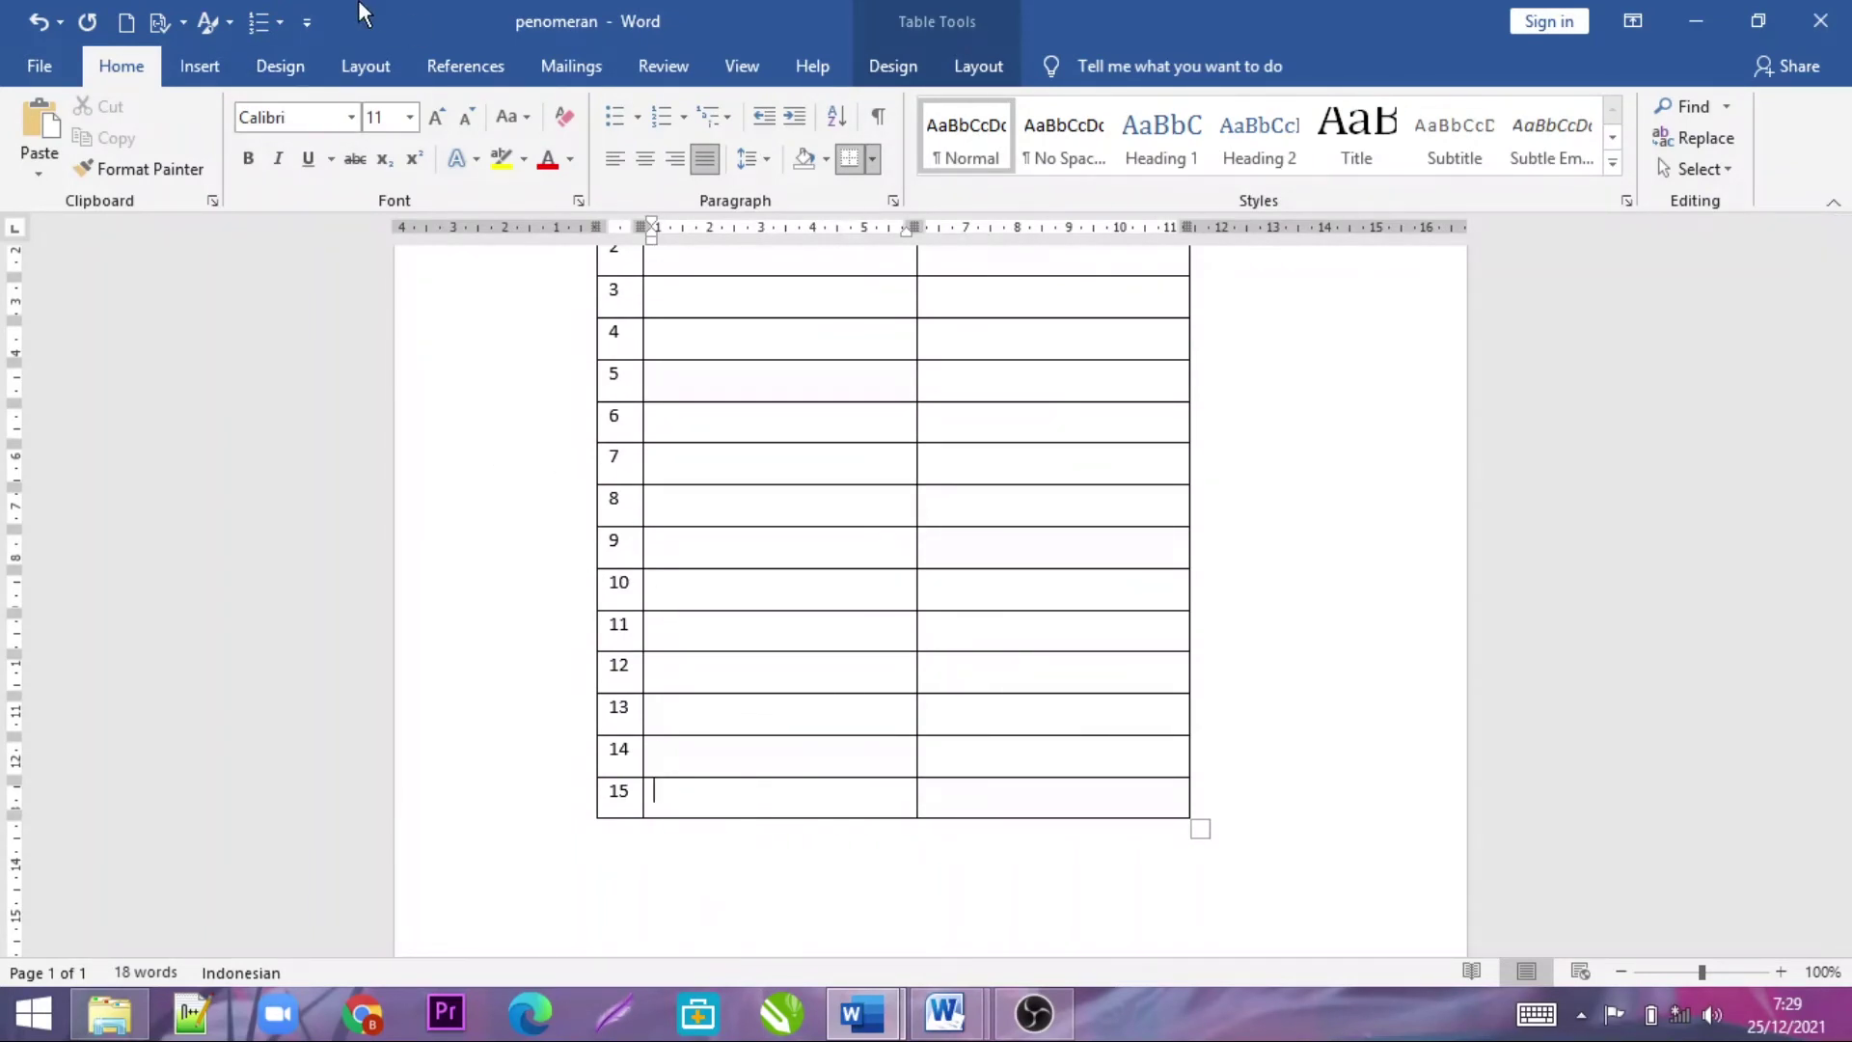
Insert three rows below row 15, numbered 16 to 18
left_click(967, 81)
left_click(459, 113)
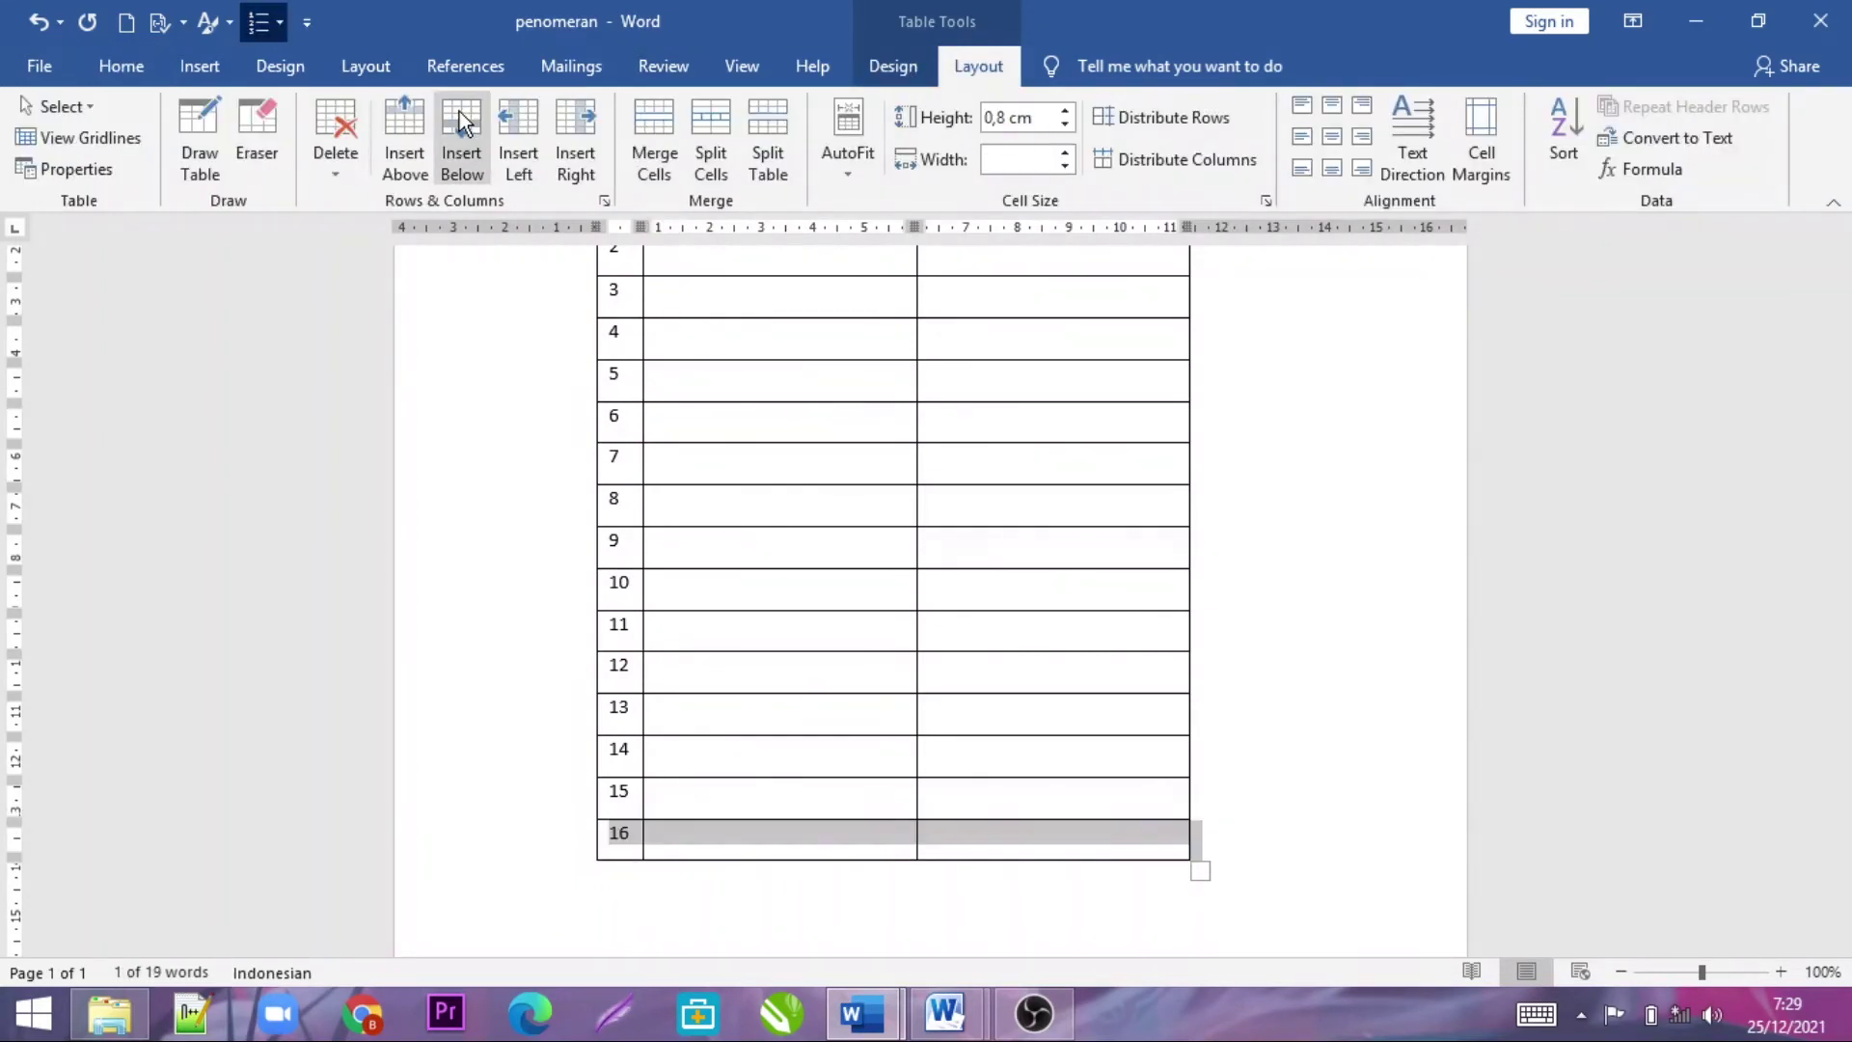
left_click(459, 112)
left_click(473, 142)
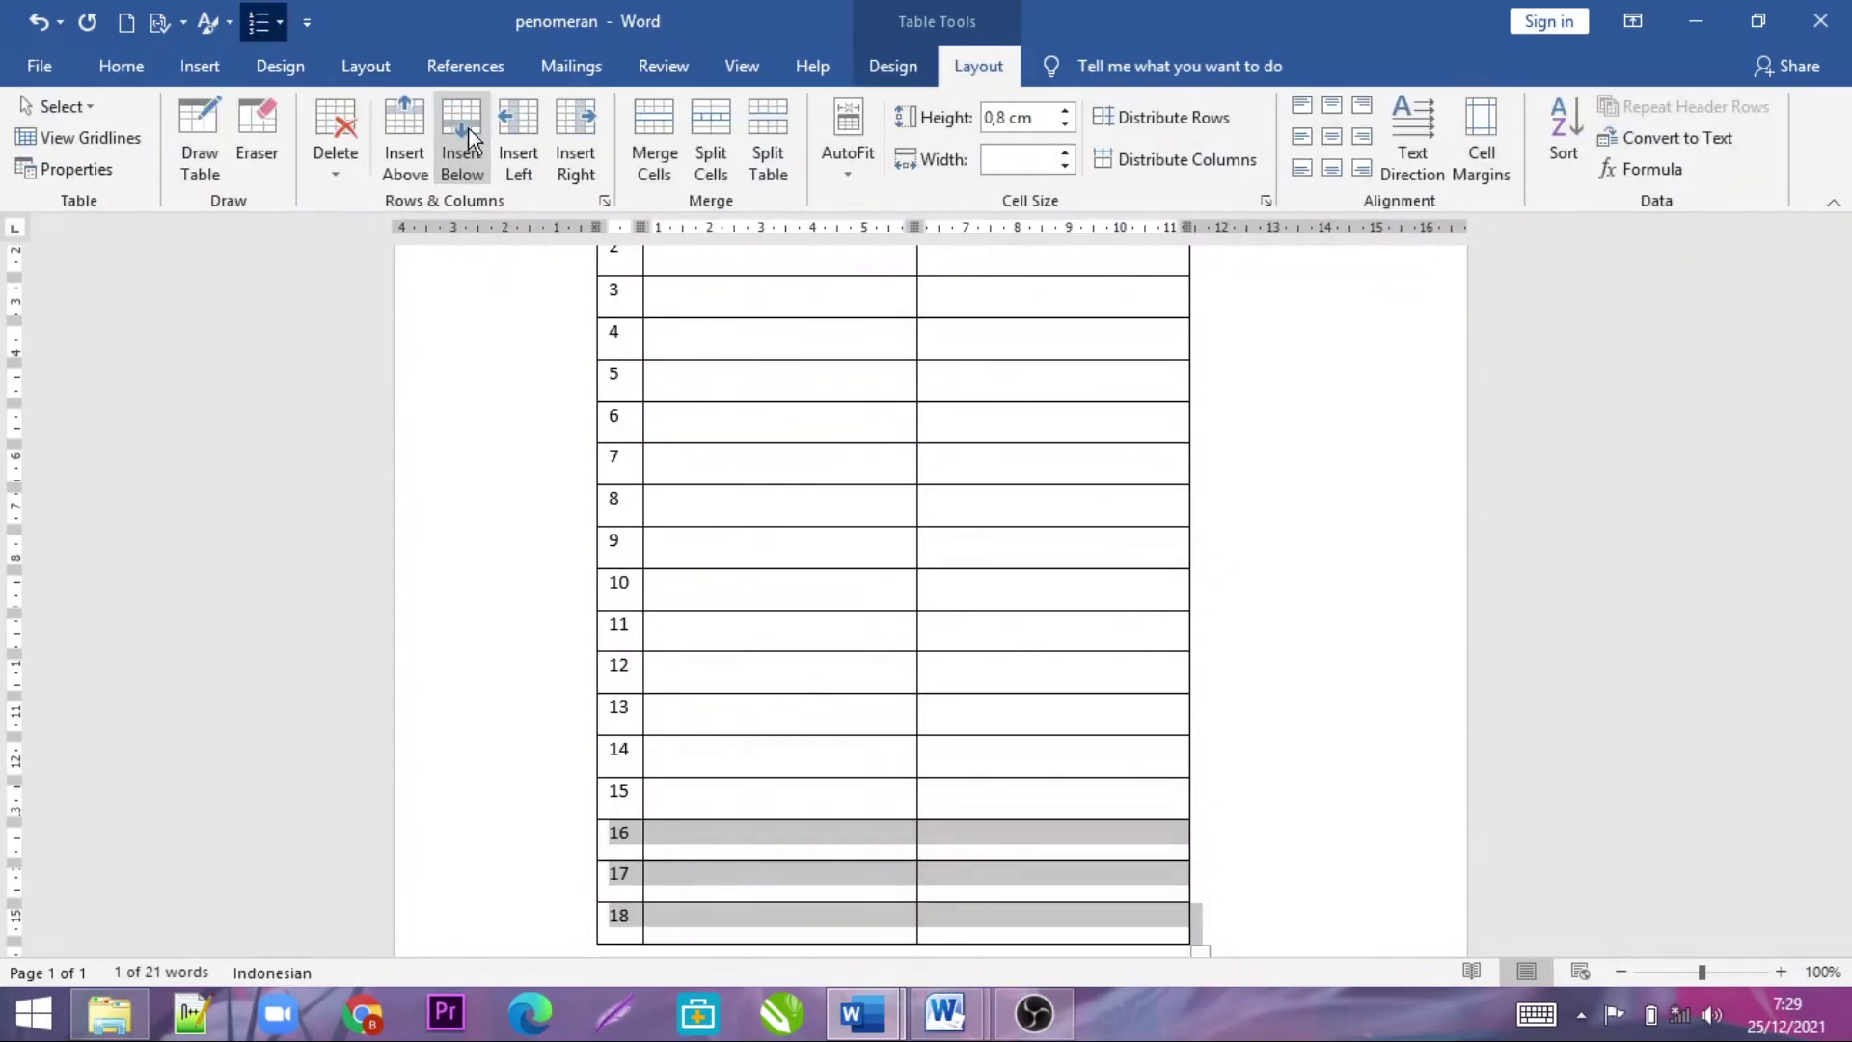
scroll(1037, 528, "down", 3)
left_click(953, 545)
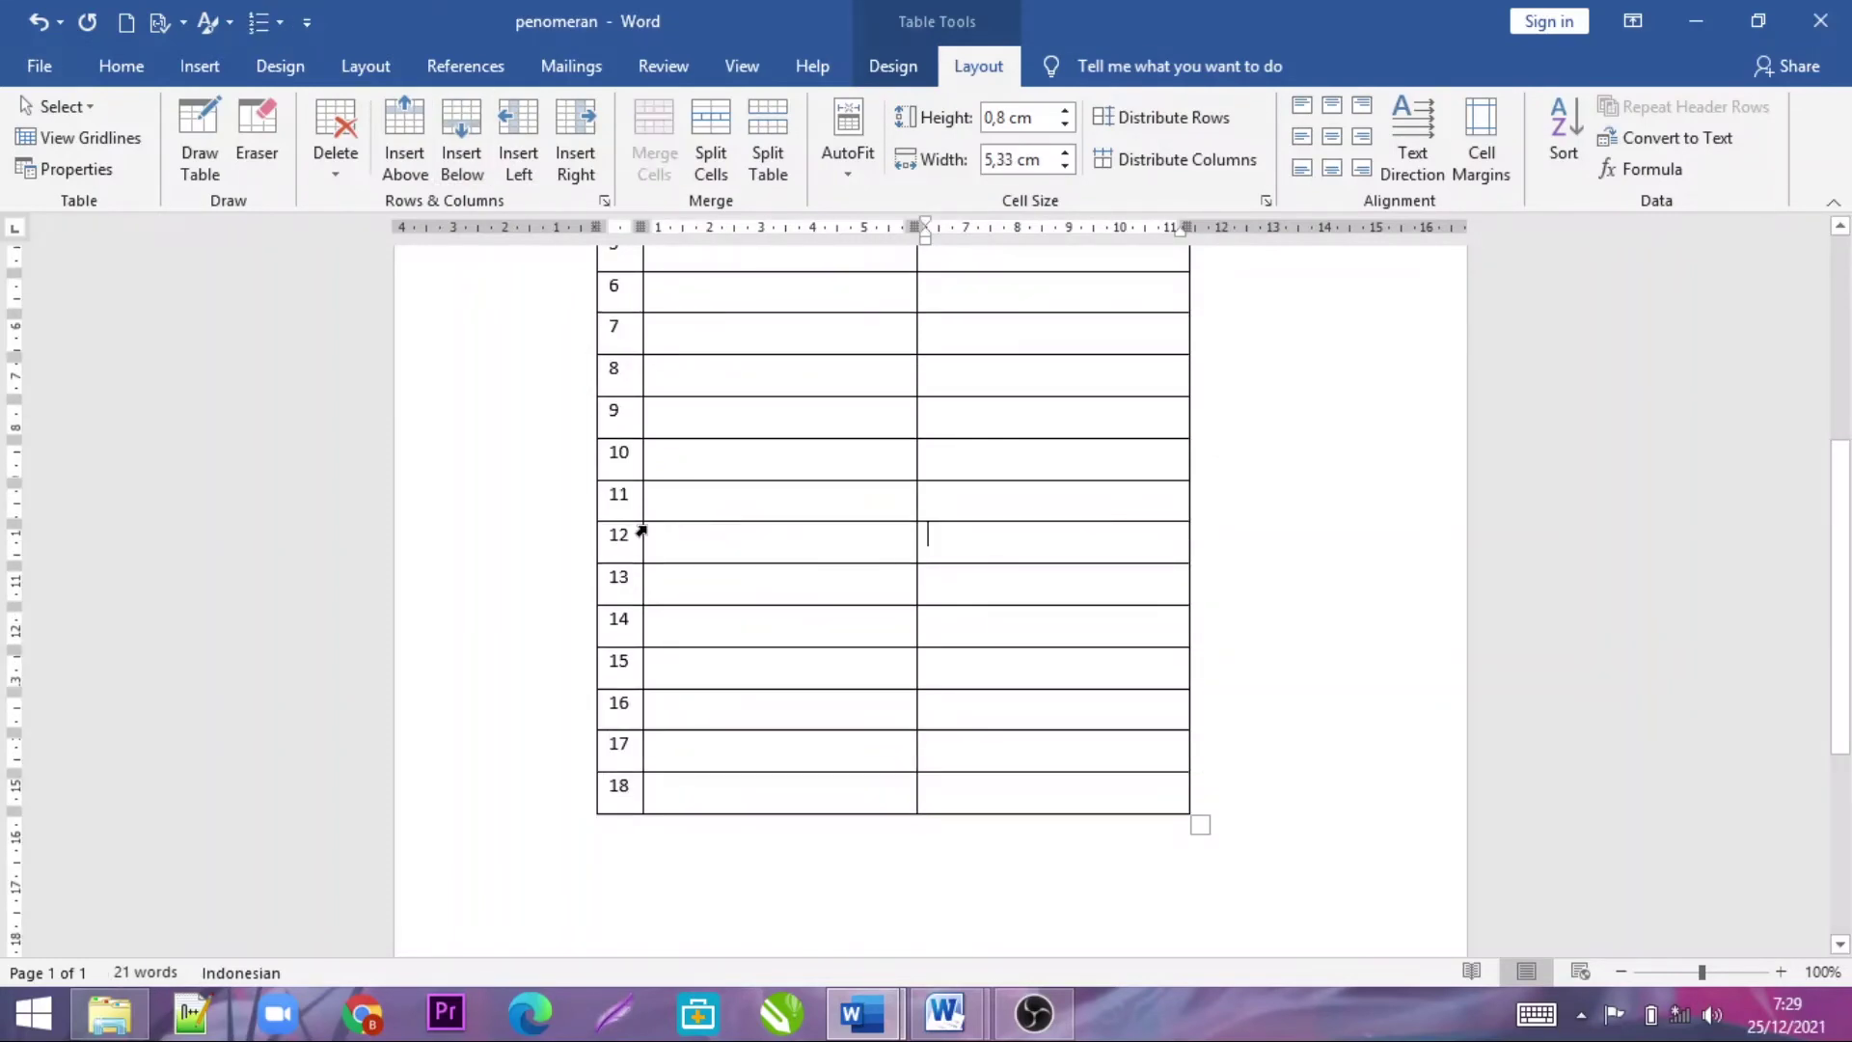
Select rows 9 through 18 and insert ten more rows below, bringing the table to 26
left_click_drag(611, 413, 1172, 797)
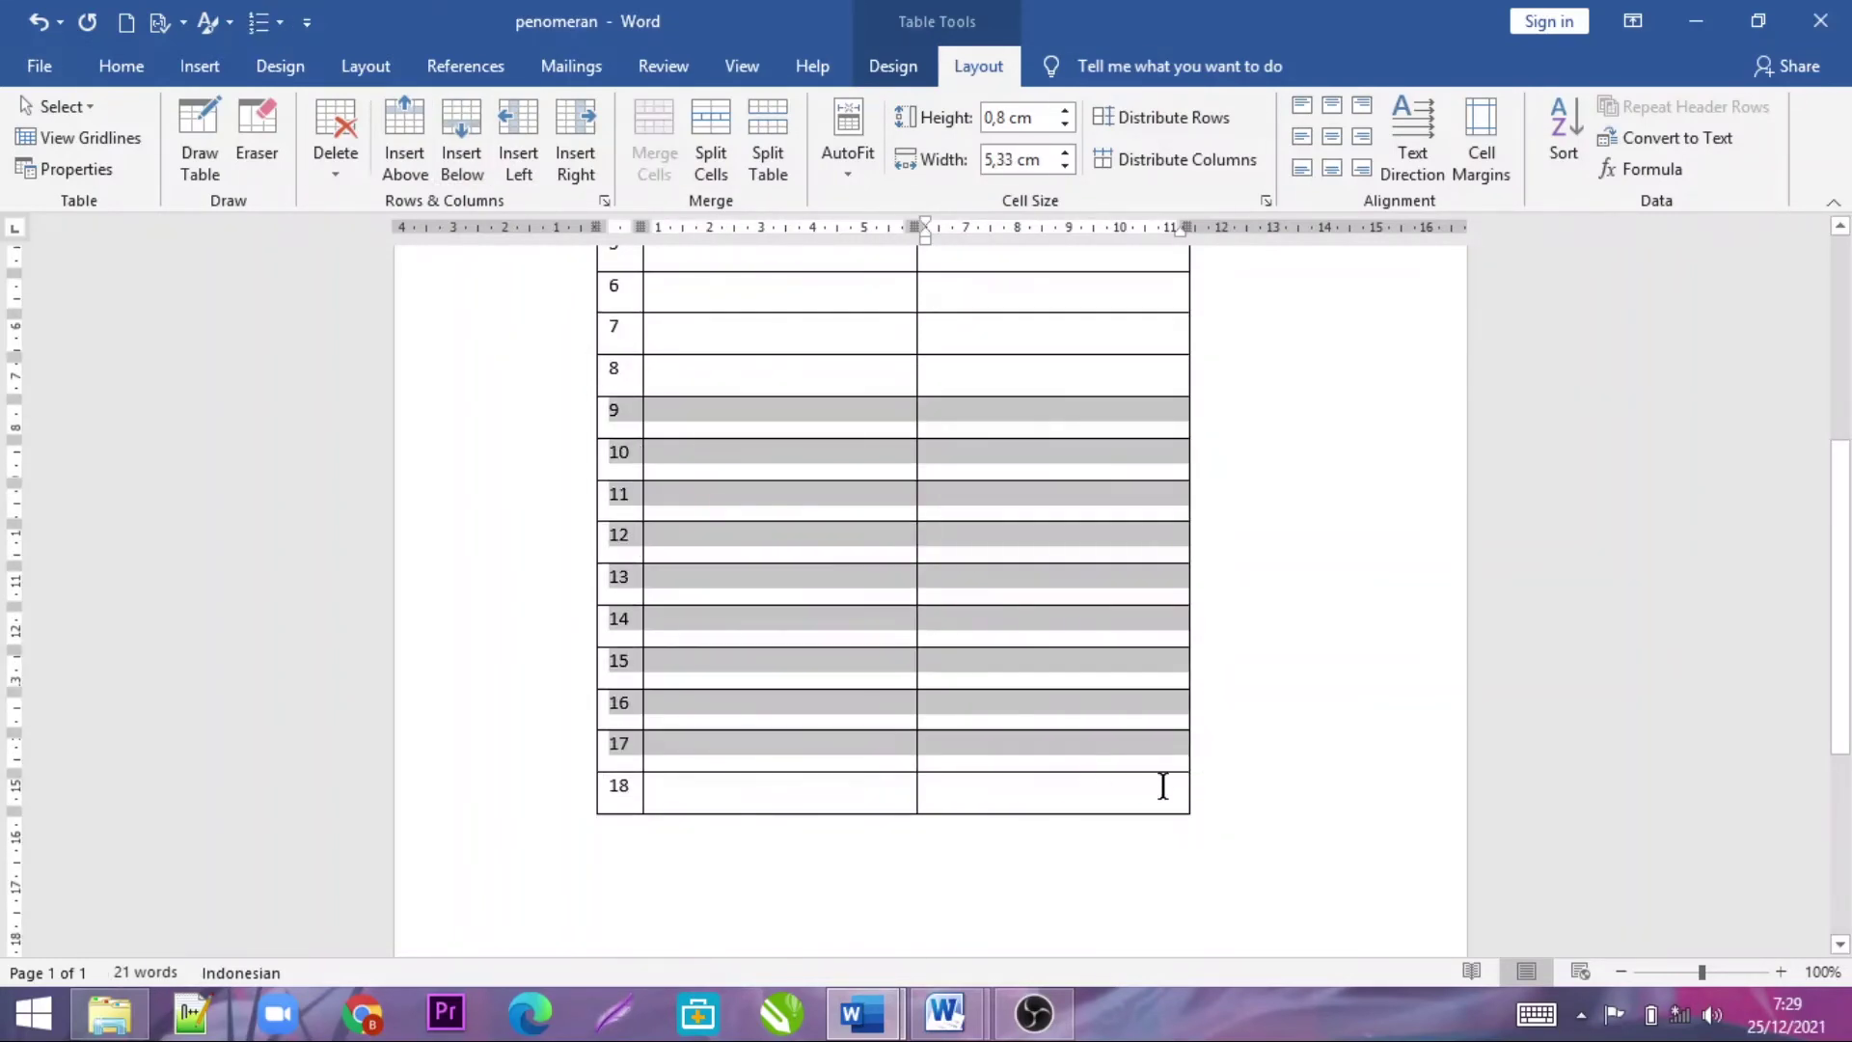
left_click(460, 124)
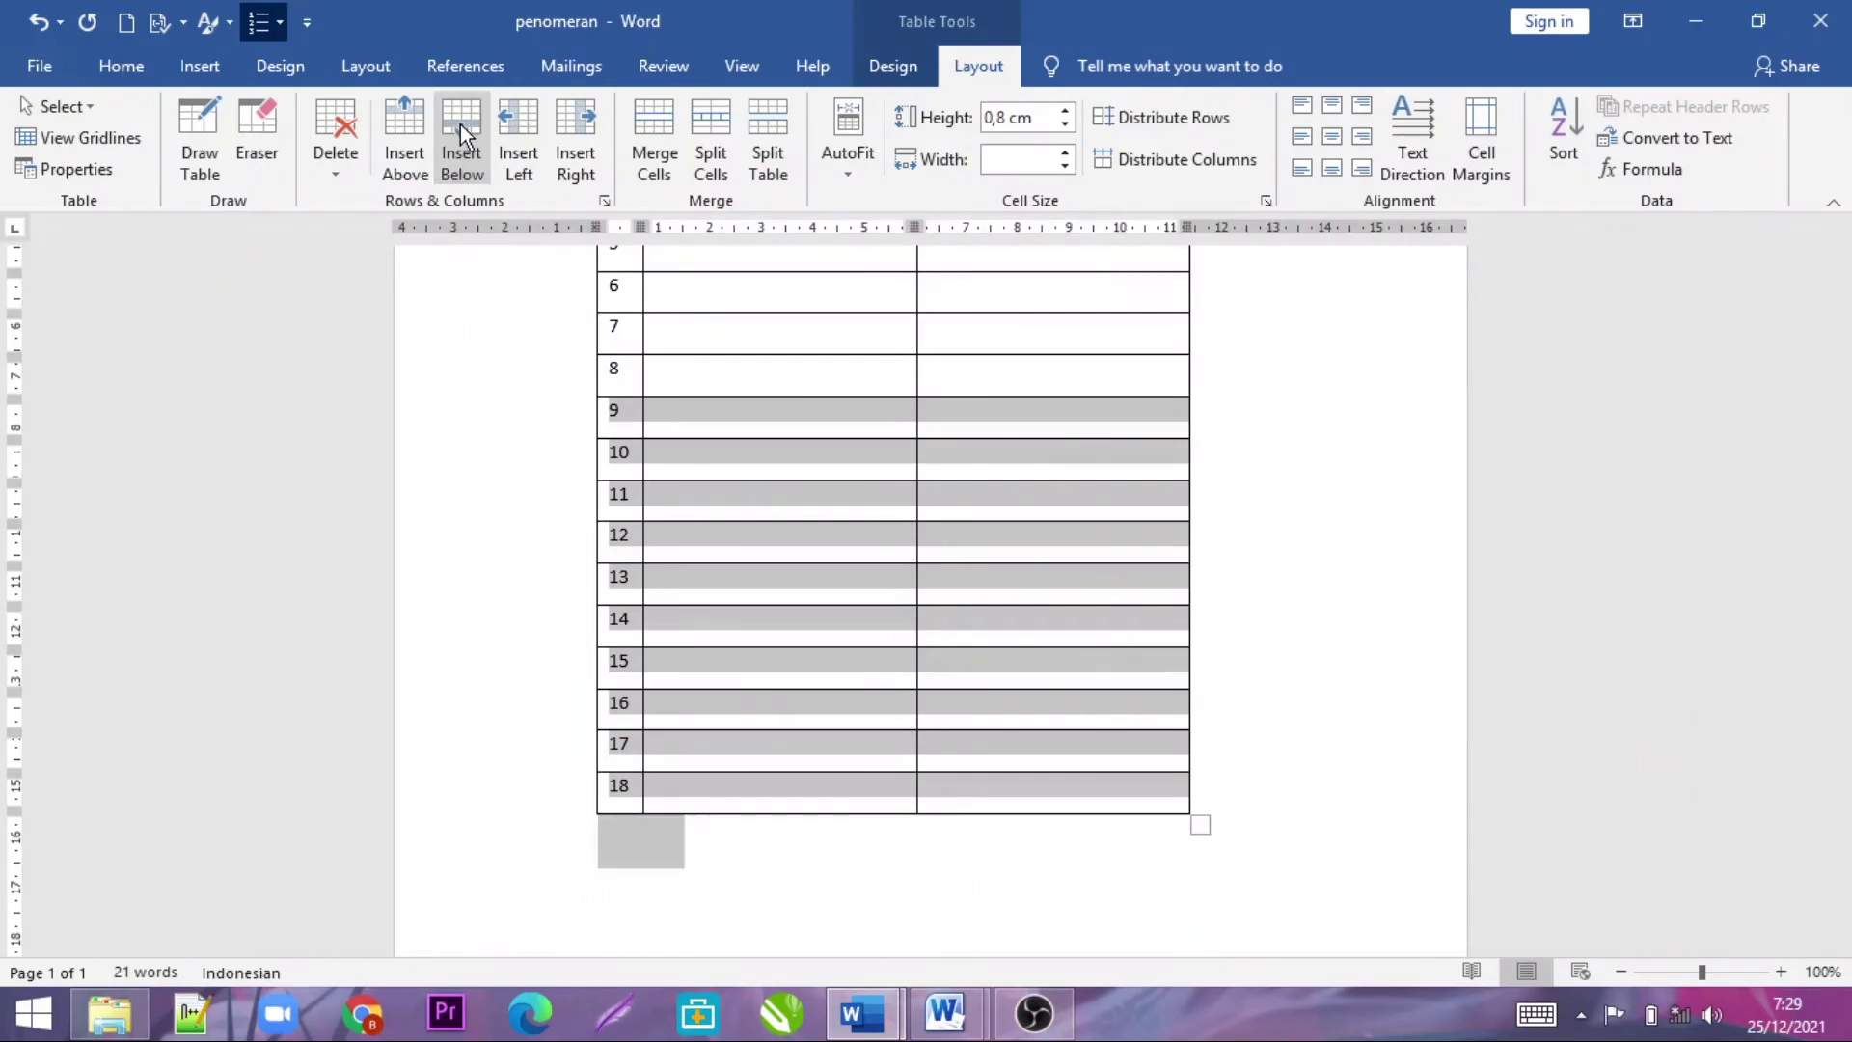
scroll(772, 434, "down", 4)
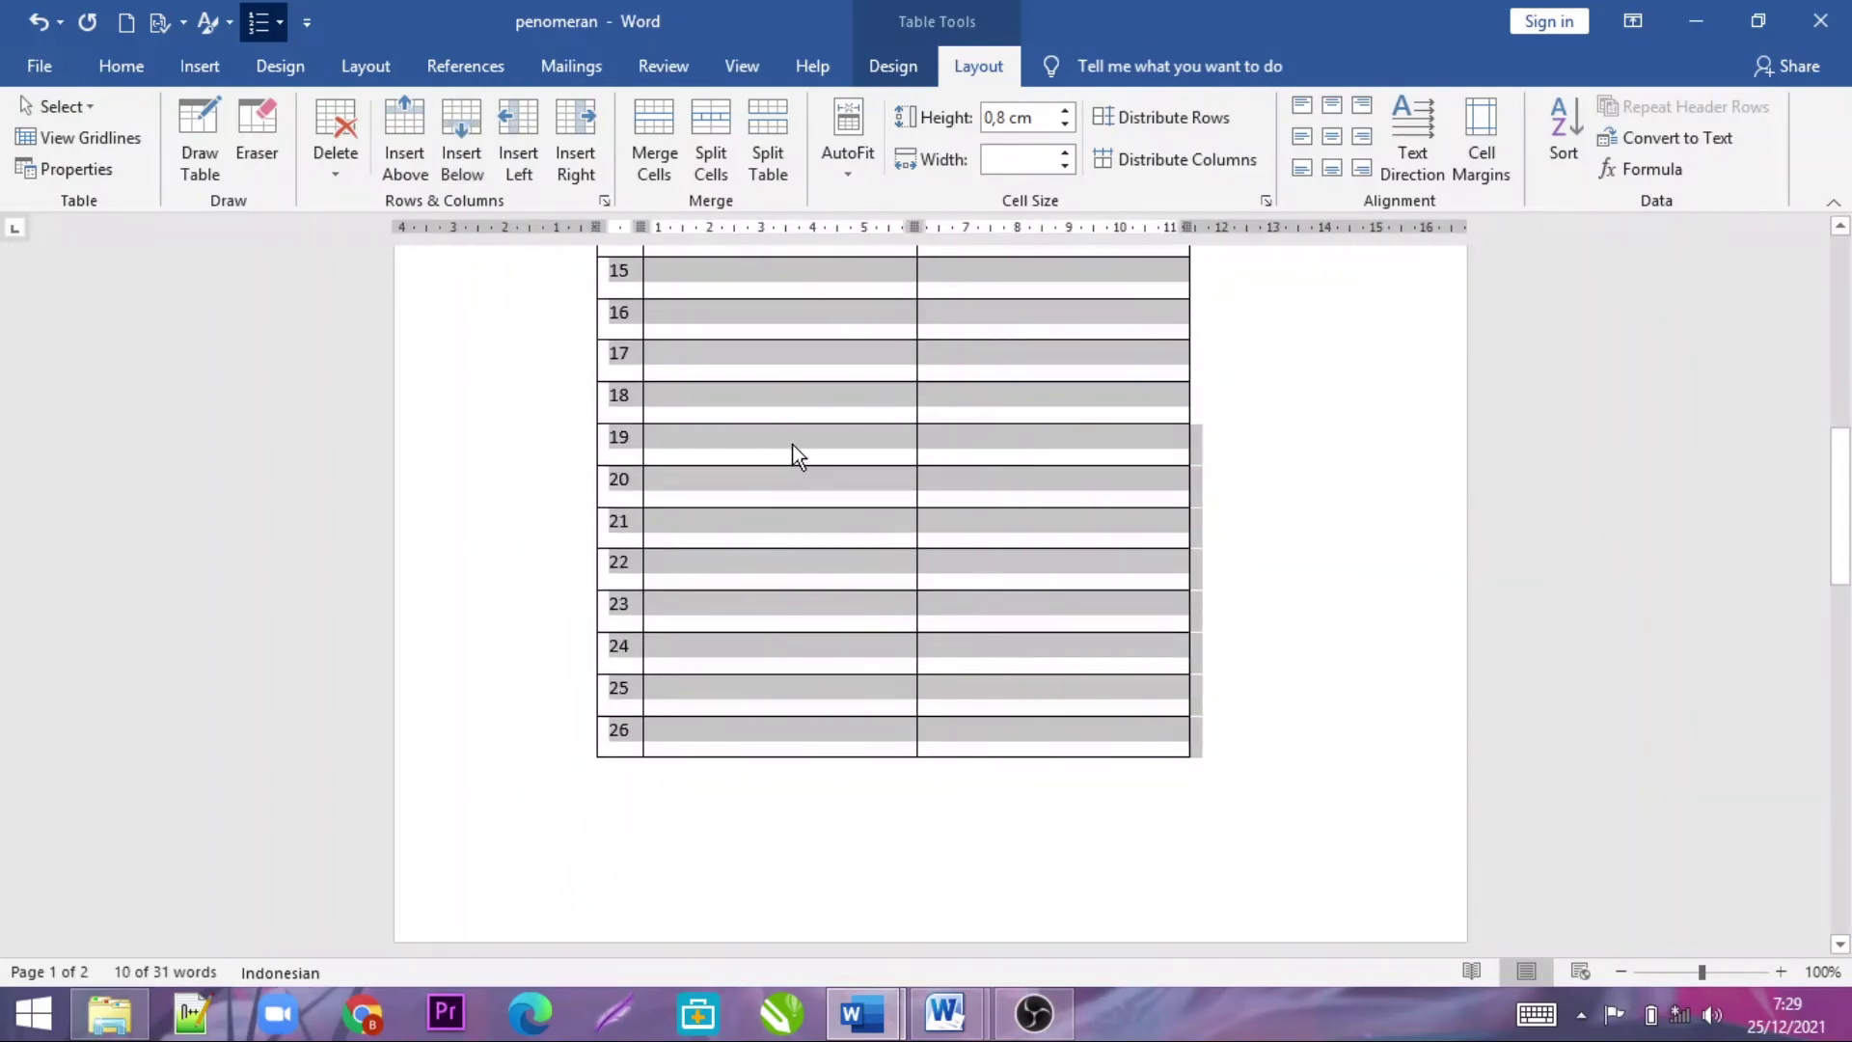
left_click(794, 455)
scroll(787, 511, "up", 3)
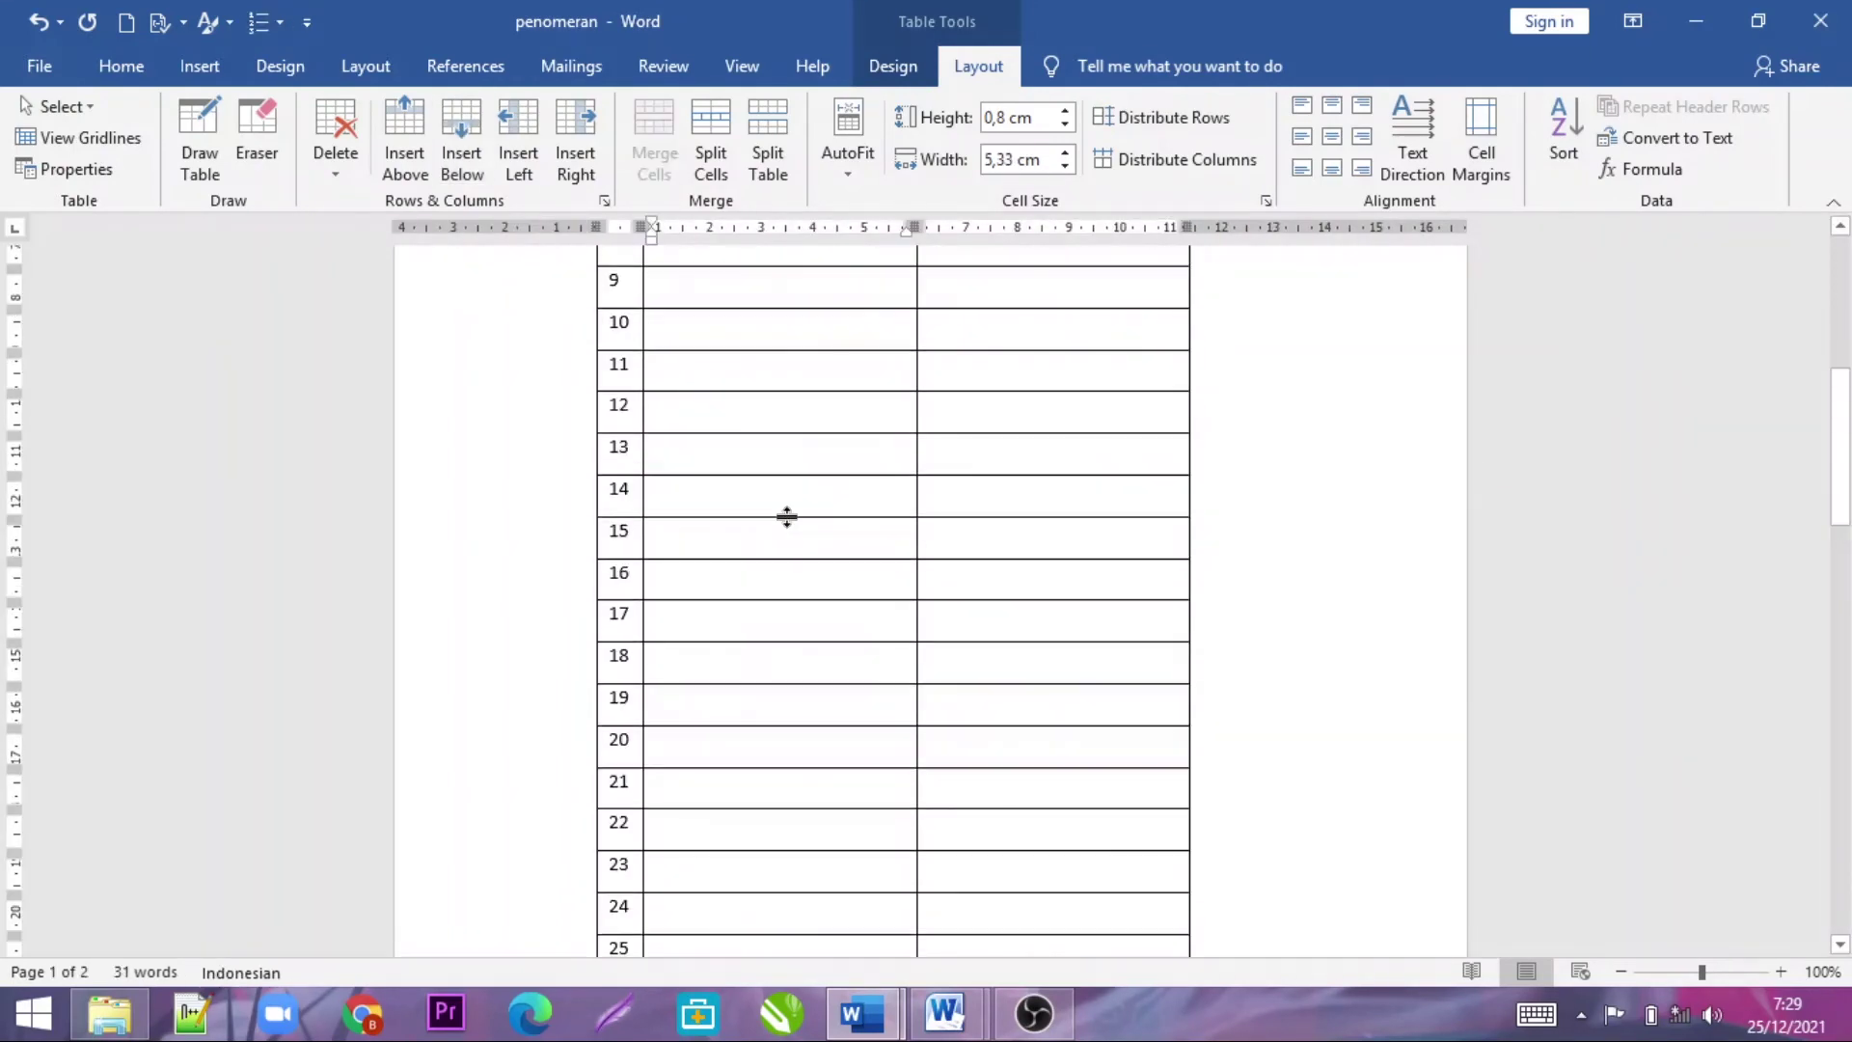
scroll(786, 521, "up", 3)
scroll(786, 521, "up", 3)
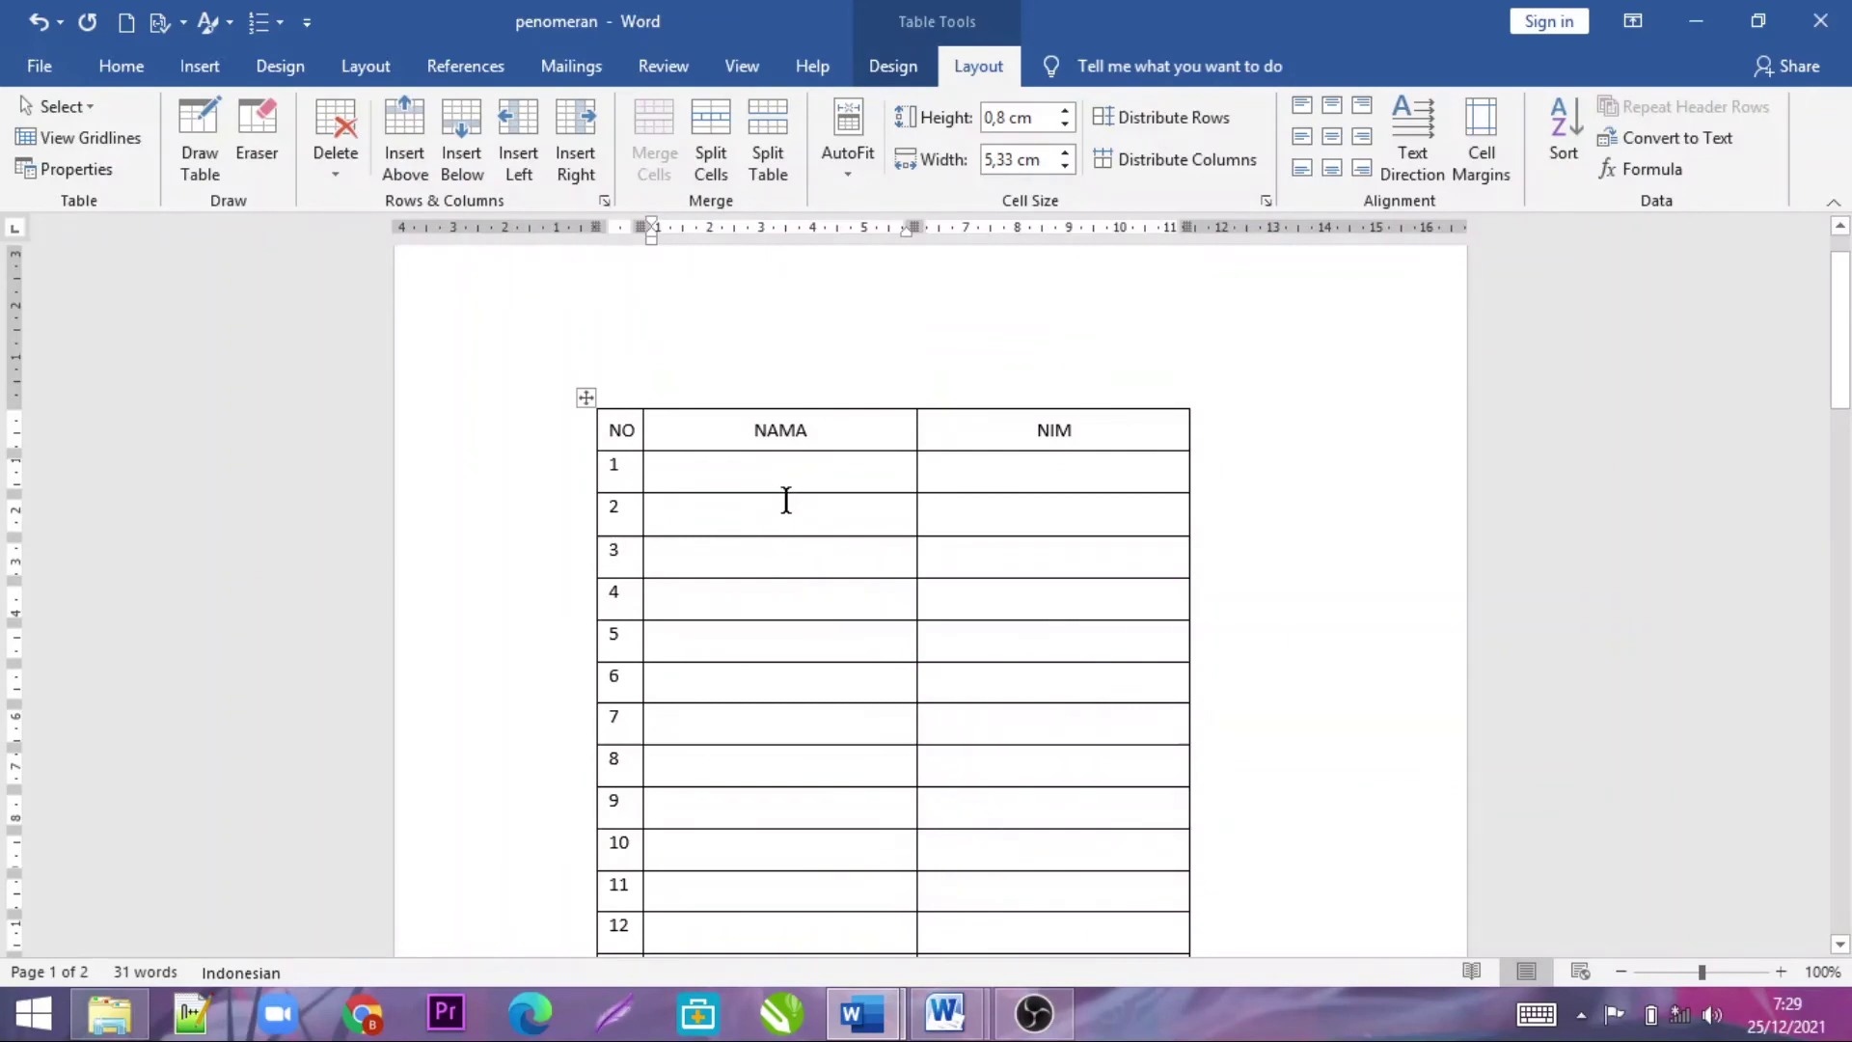